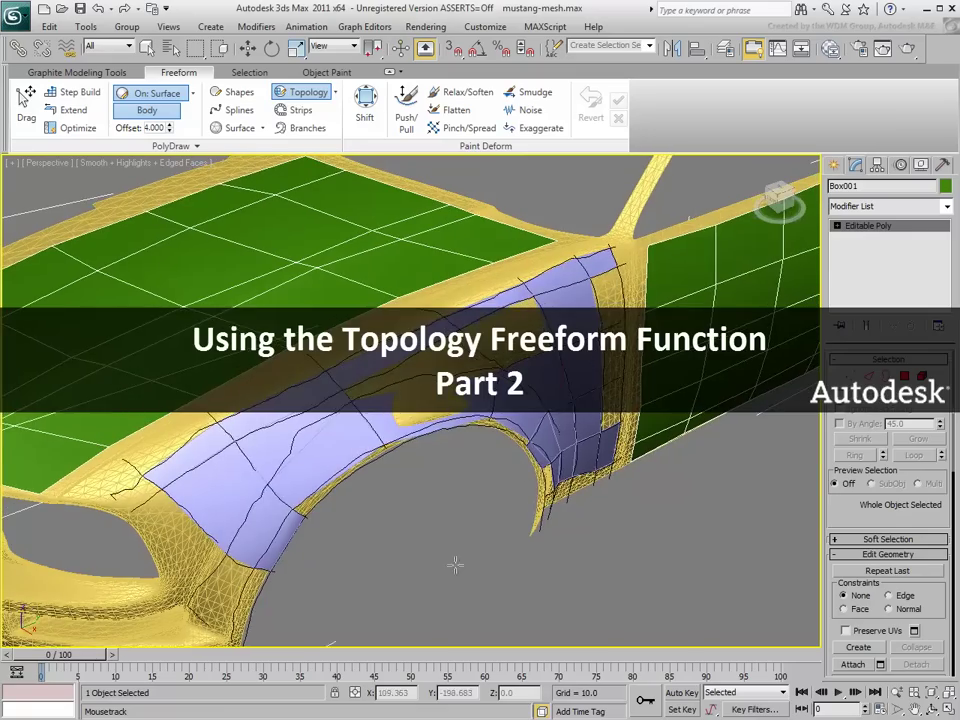
Isolate the green Box001 body-panel mesh and move the isolation dialog clear of the model
right_click(516, 400)
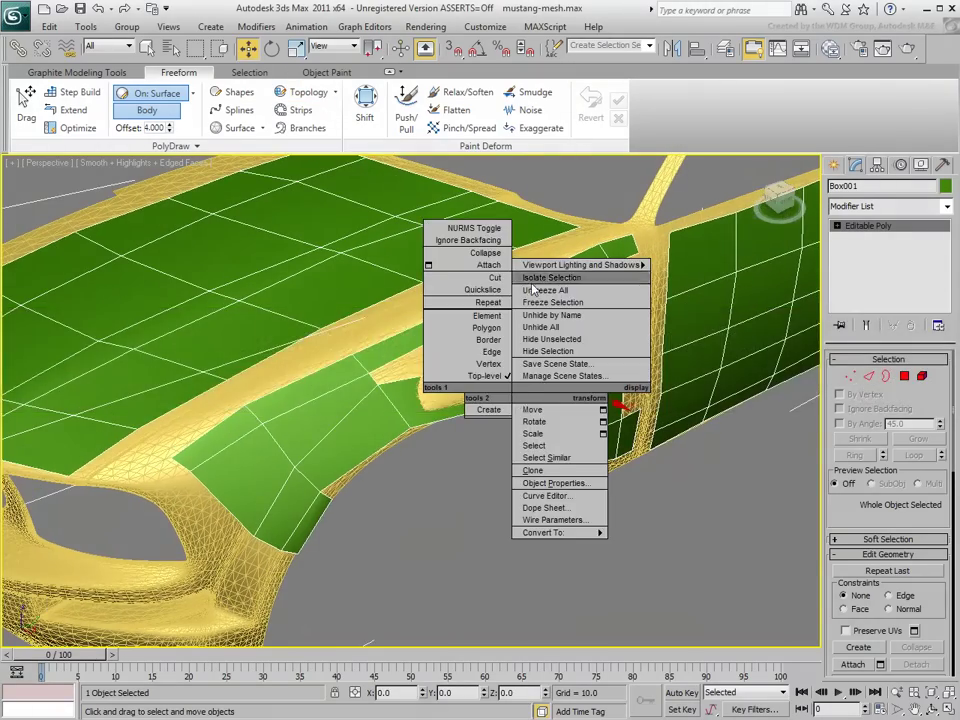
click(551, 277)
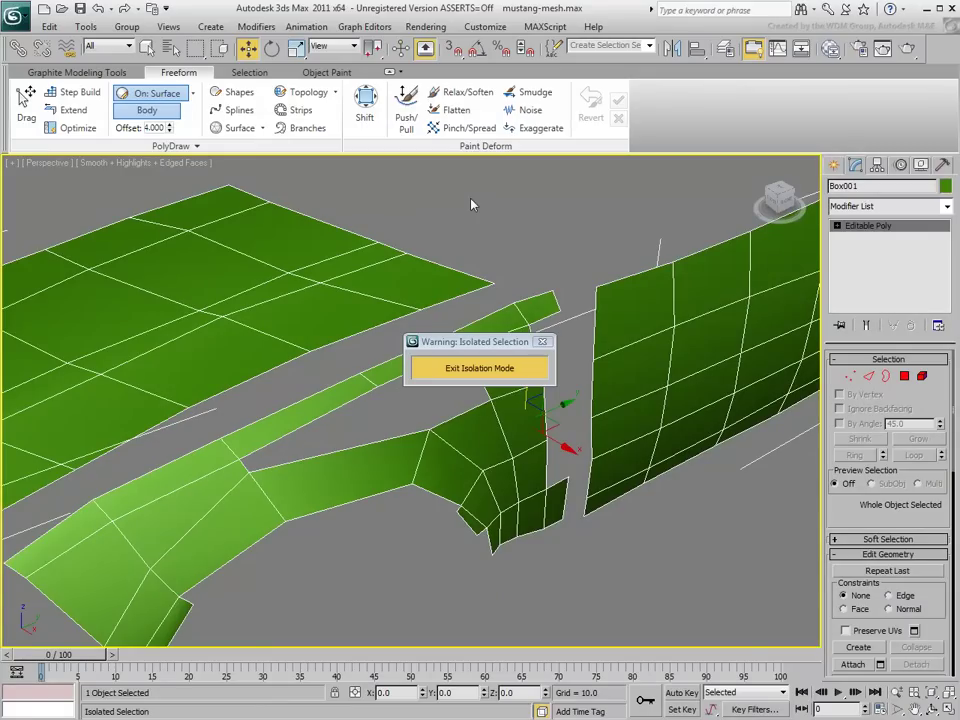
drag(488, 344, 671, 164)
middle_drag(391, 442, 401, 448)
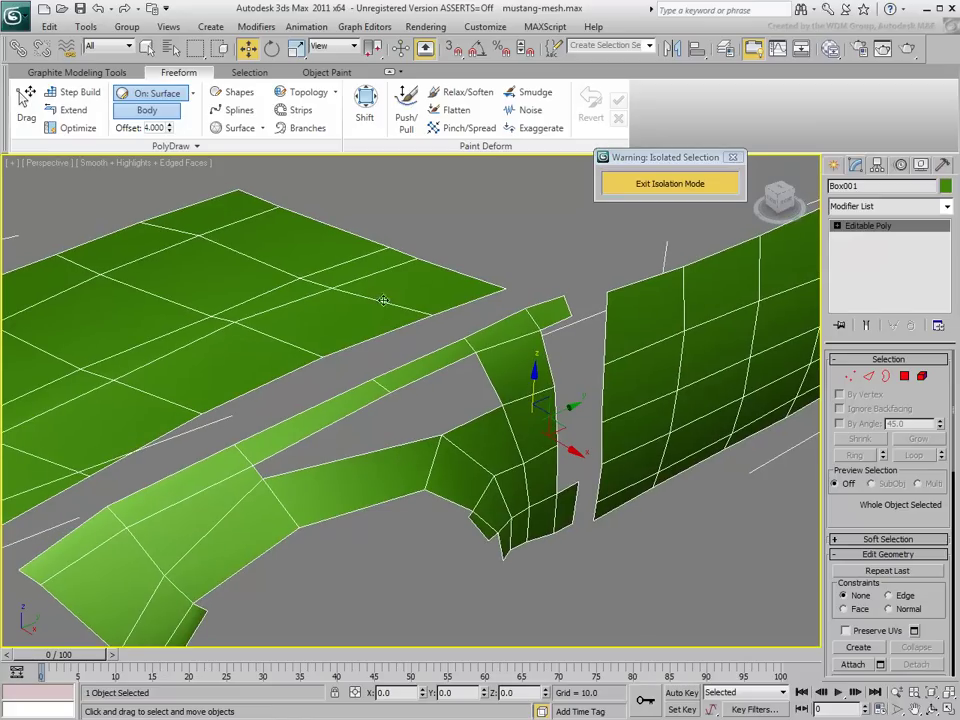
Bridge the two facing edges at the rear part of the fender gap above the wheel arch
click(77, 72)
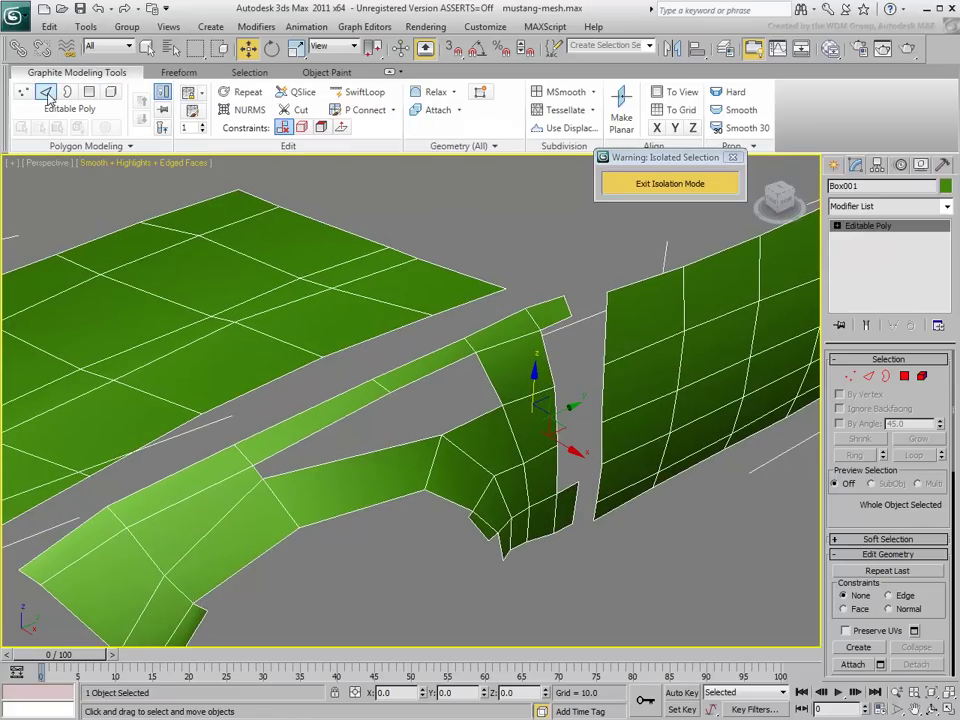
click(46, 91)
click(428, 394)
click(422, 381)
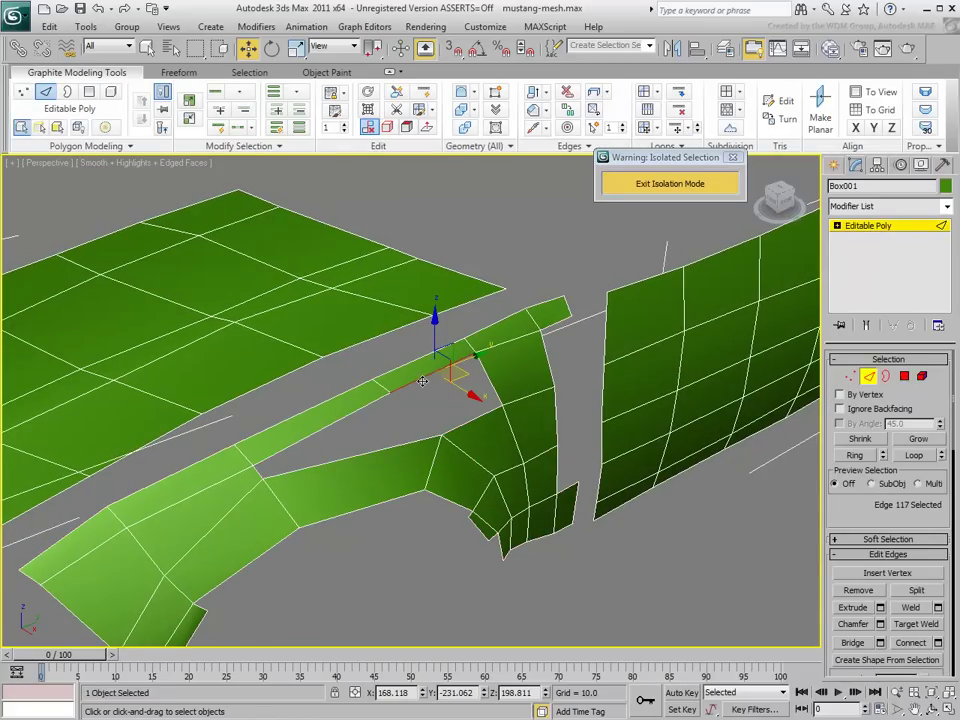
ctrl+click(465, 424)
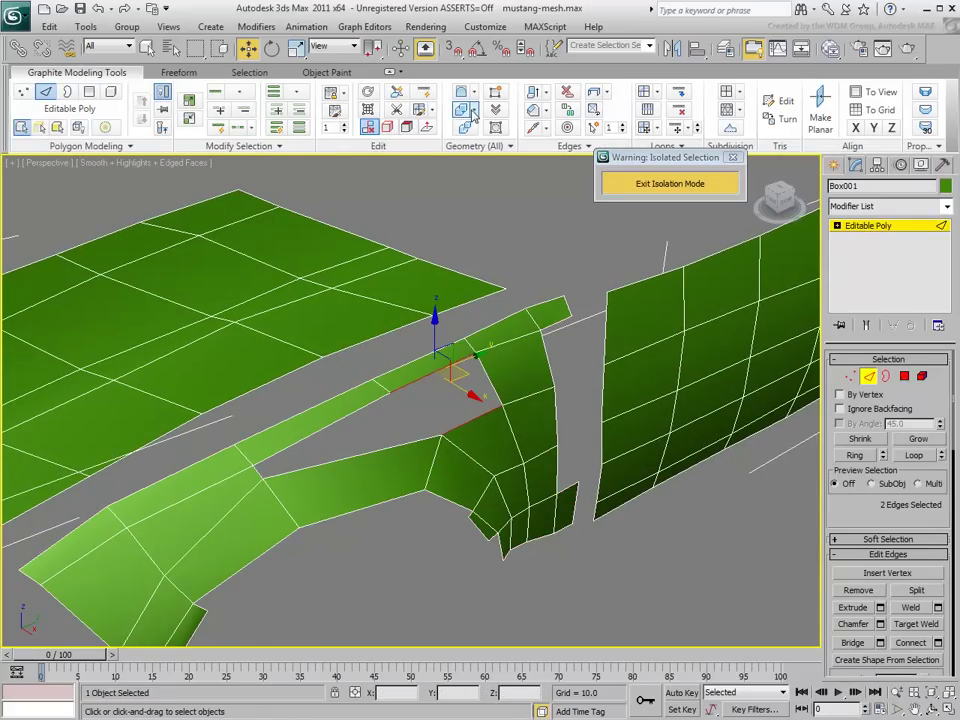
click(567, 93)
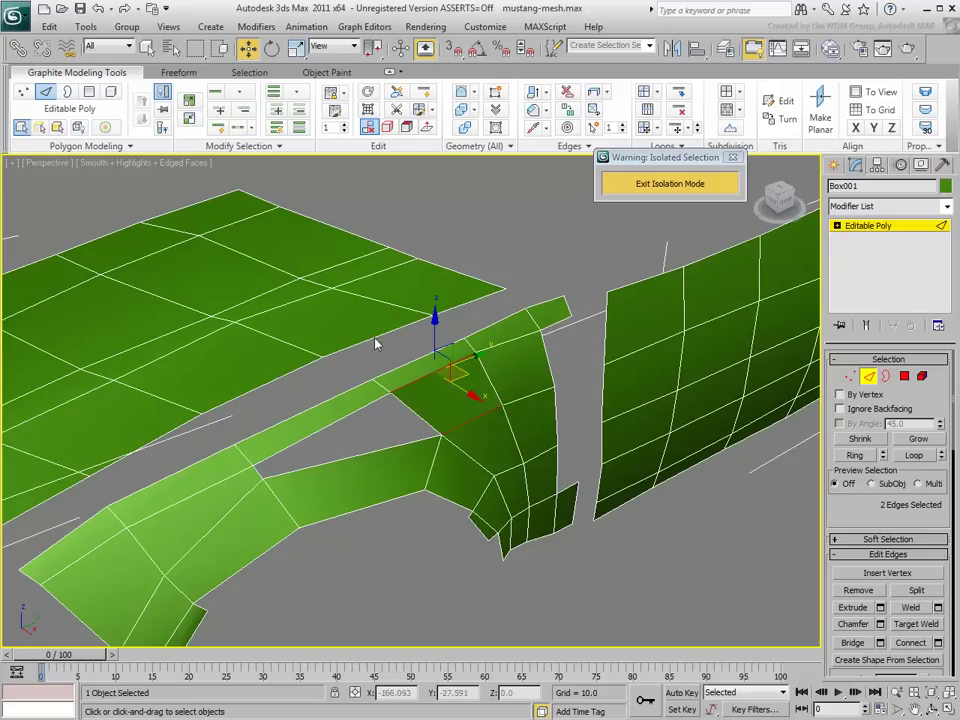
Bridge the remaining pair of long edges to close the front part of the fender gap
click(343, 418)
ctrl+click(338, 458)
click(594, 93)
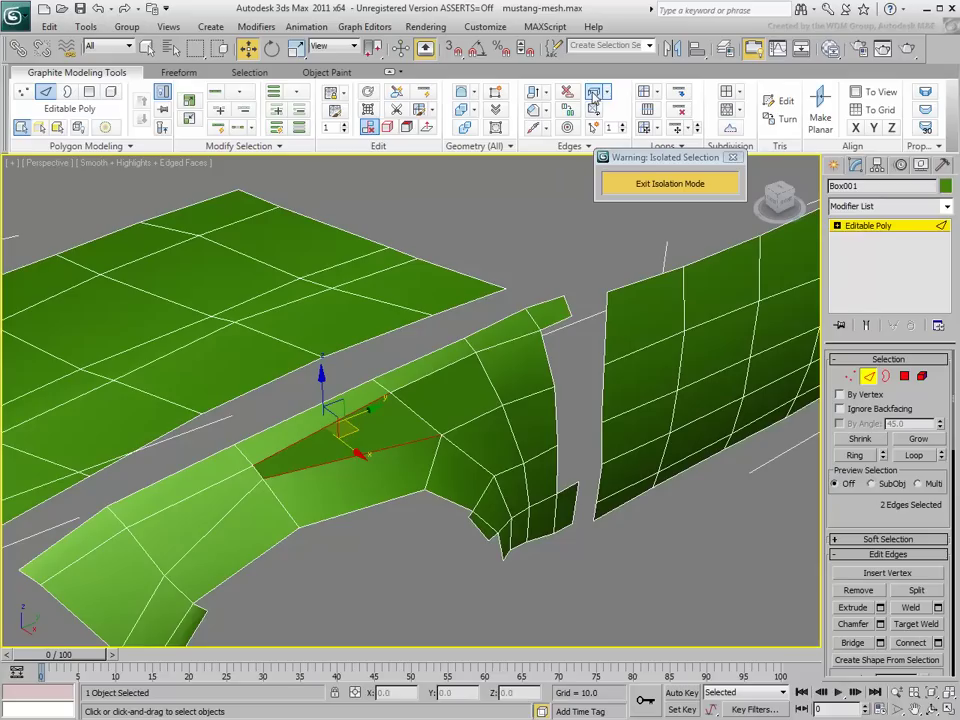
Select the long edges across the fender above the wheel arch and the matching hood row, and connect them with a new crosswise edge line
middle_drag(429, 594, 418, 598)
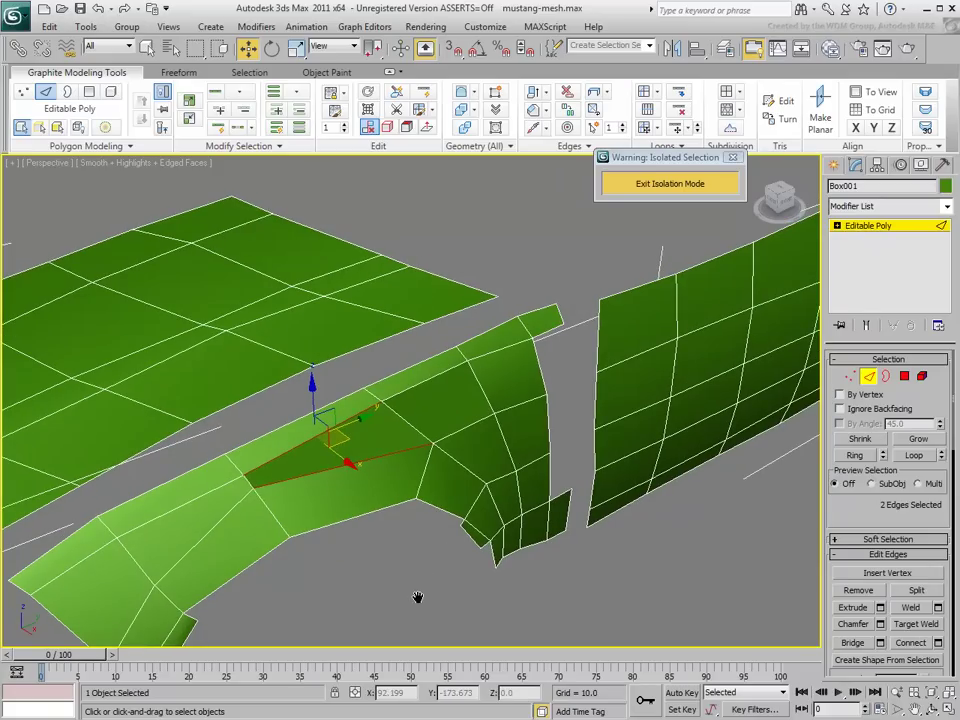
drag(283, 411, 356, 528)
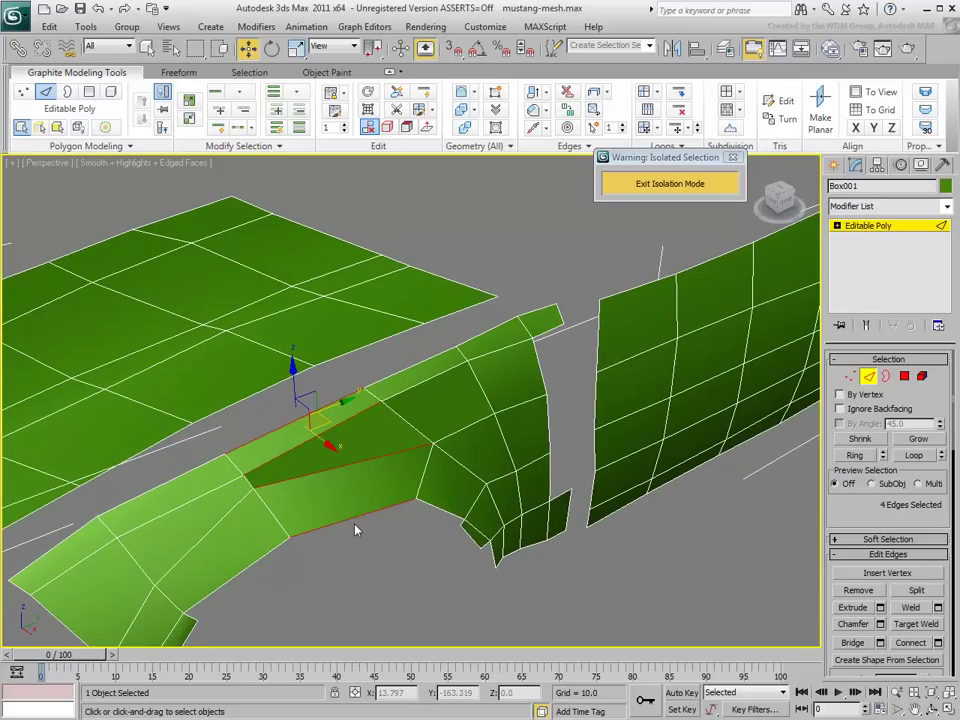
middle_drag(145, 313, 237, 318)
ctrl+drag(70, 262, 123, 313)
ctrl+drag(195, 356, 244, 384)
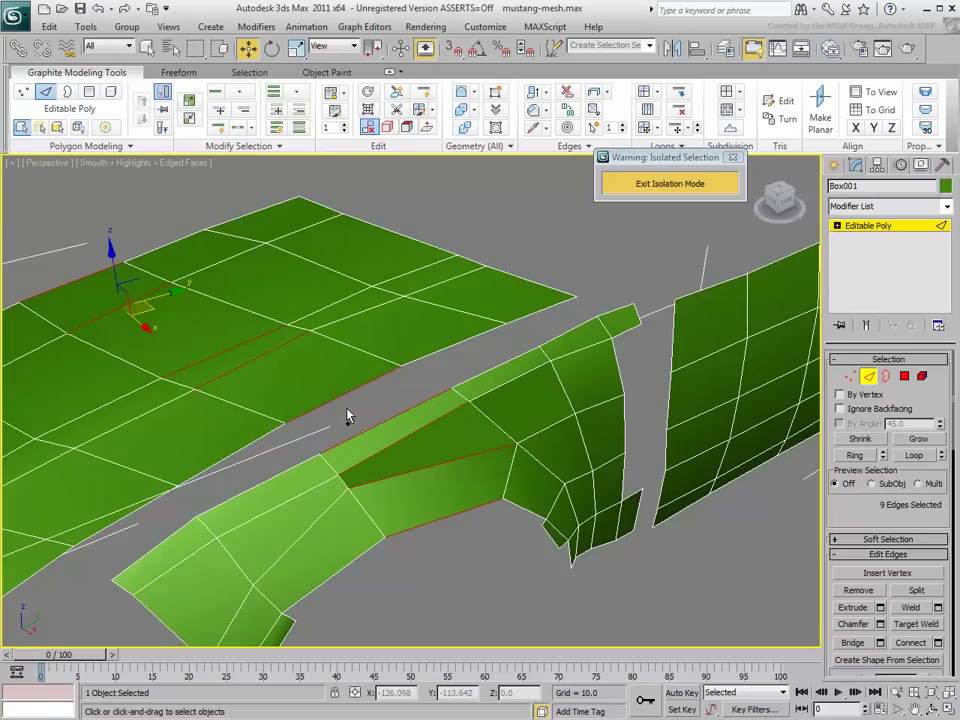
double_click(319, 381)
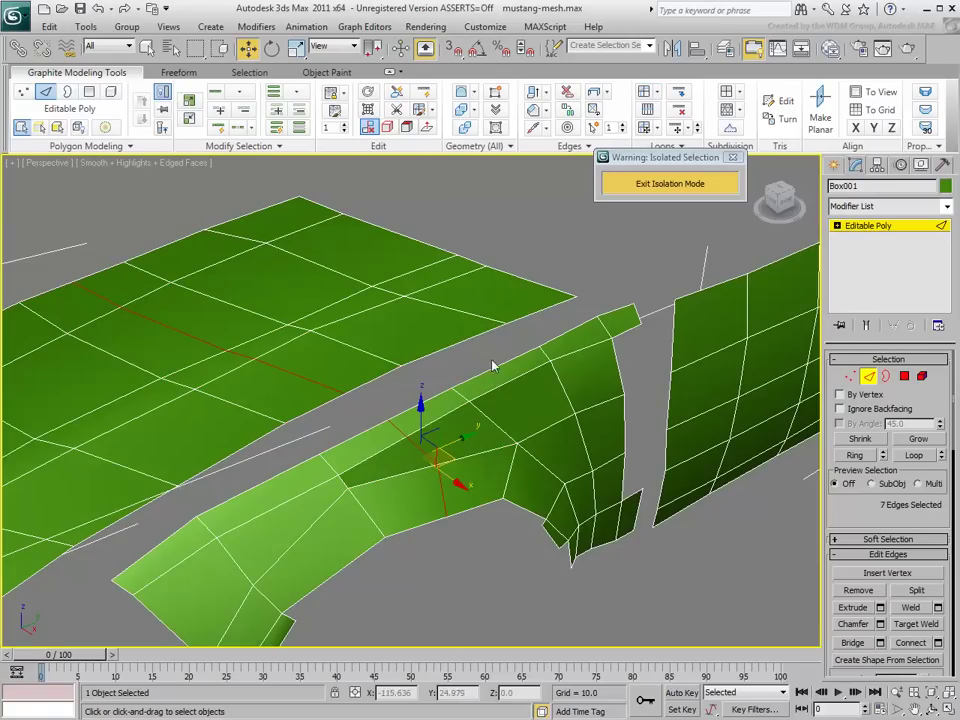
click(495, 358)
alt+middle_drag(448, 470, 467, 475)
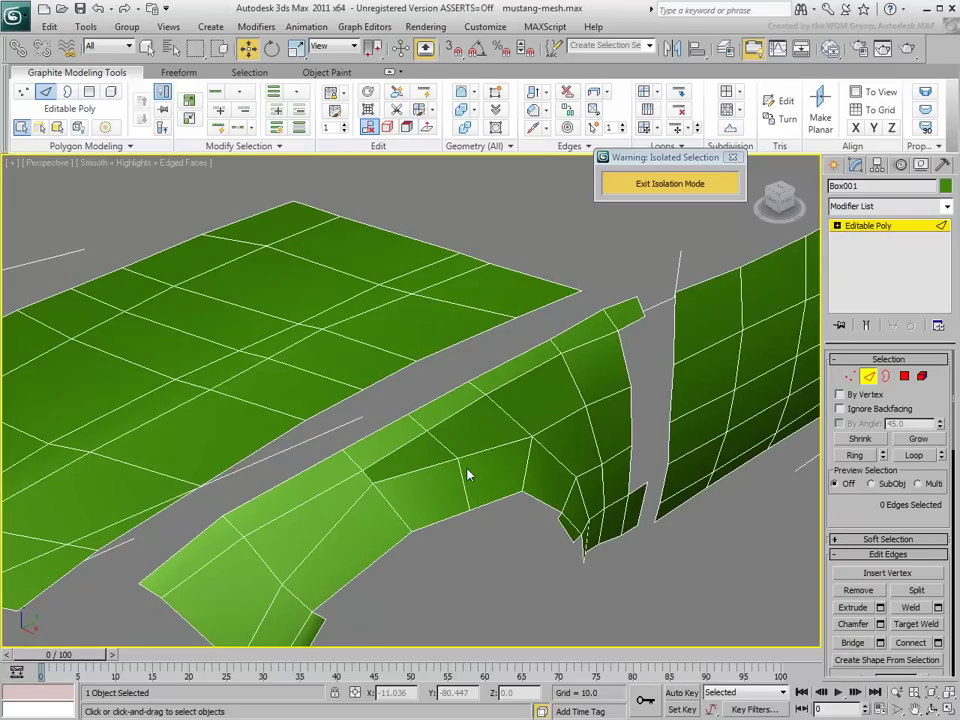
Select the whole fender element, auto smooth it with a threshold of 45, and clear the selection
click(89, 92)
middle_drag(369, 383, 373, 387)
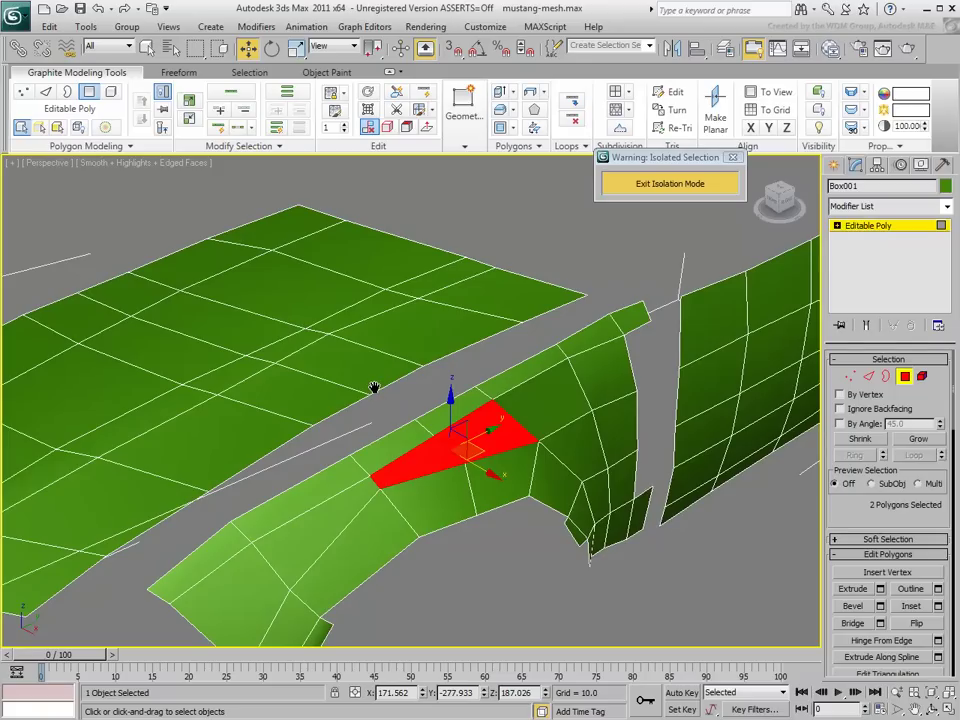
click(110, 91)
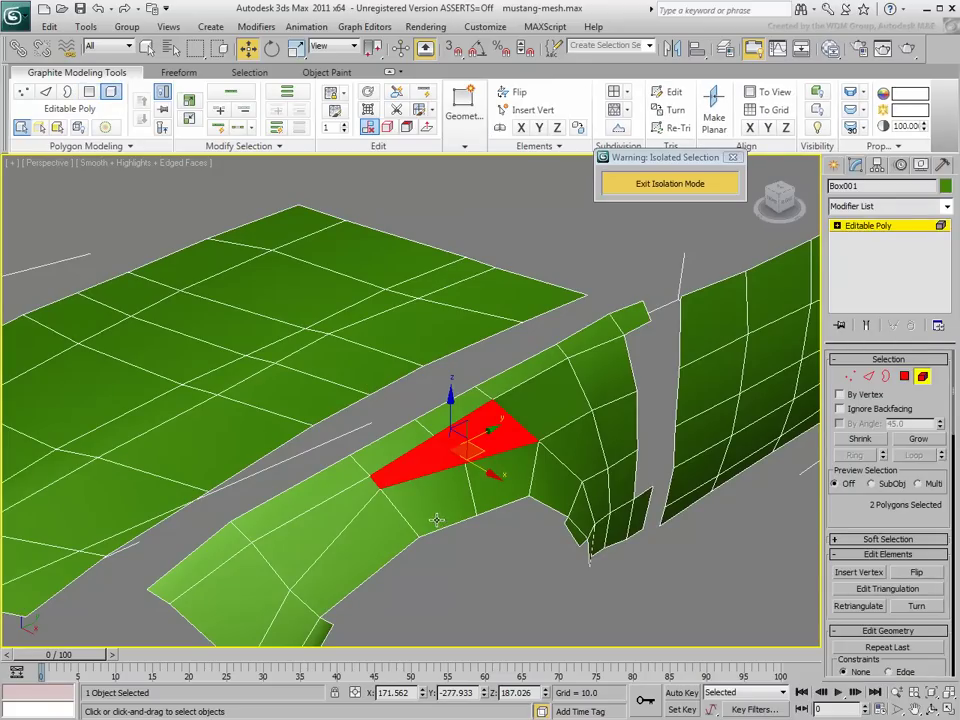
click(436, 520)
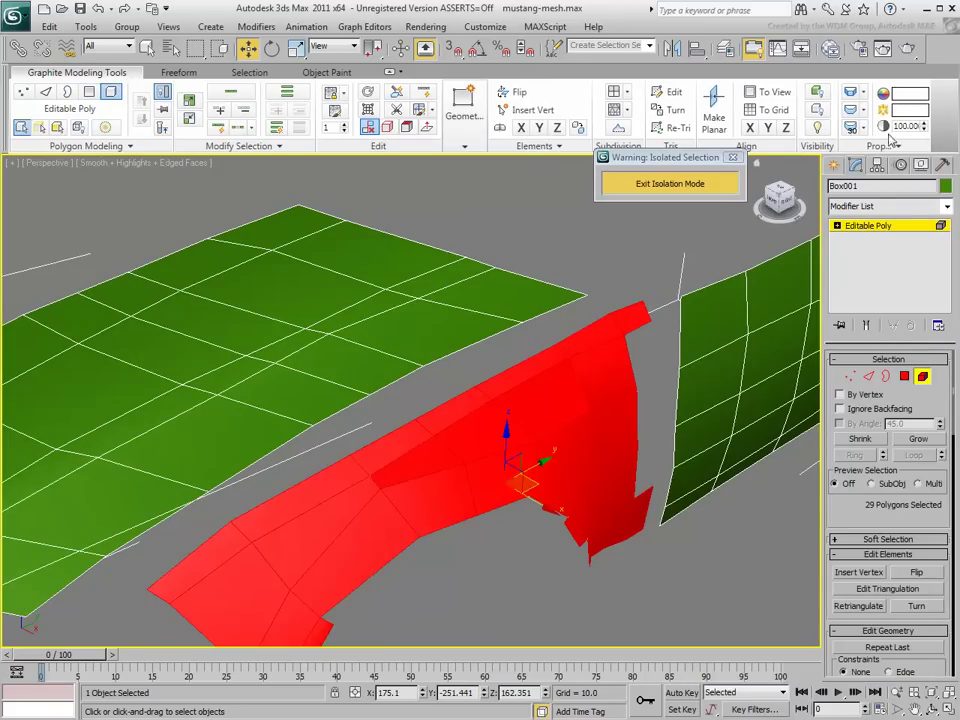
mouse_move(897, 160)
click(866, 175)
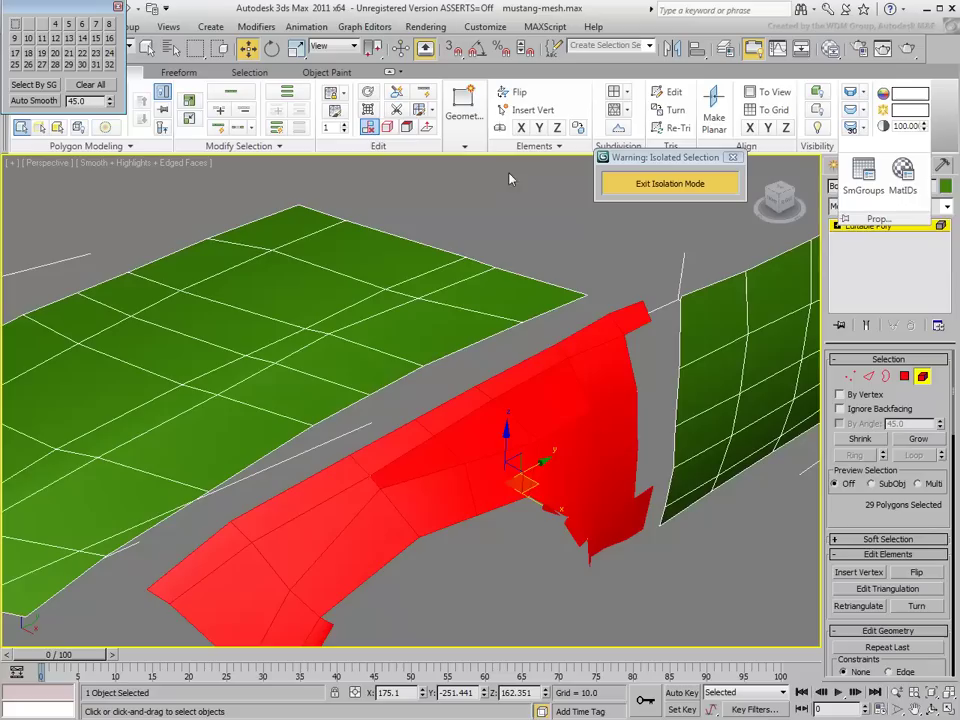
click(34, 101)
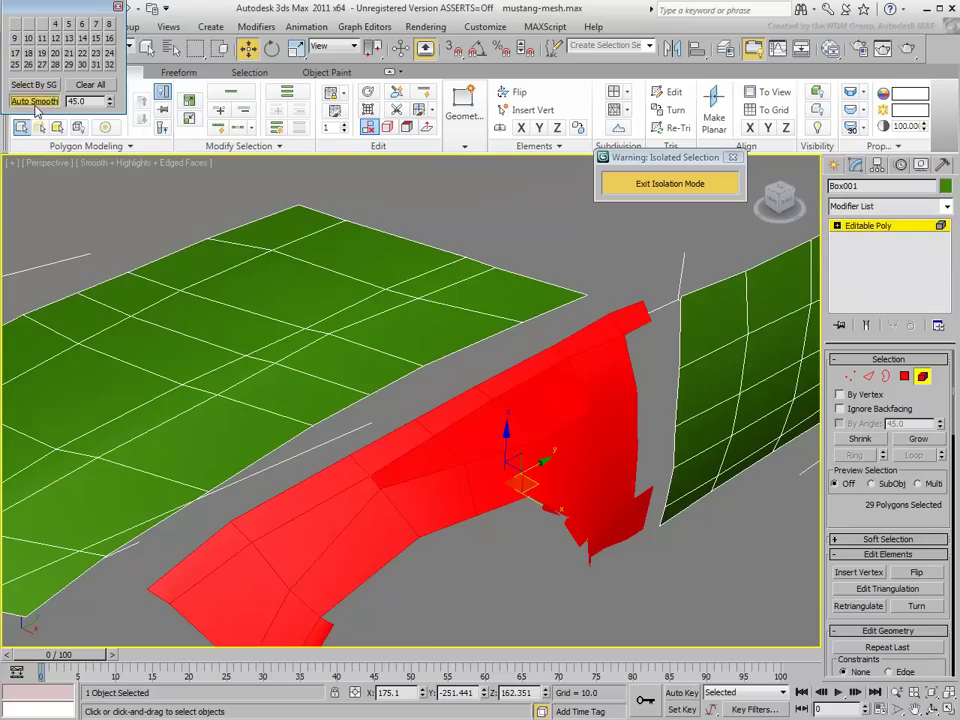
click(118, 7)
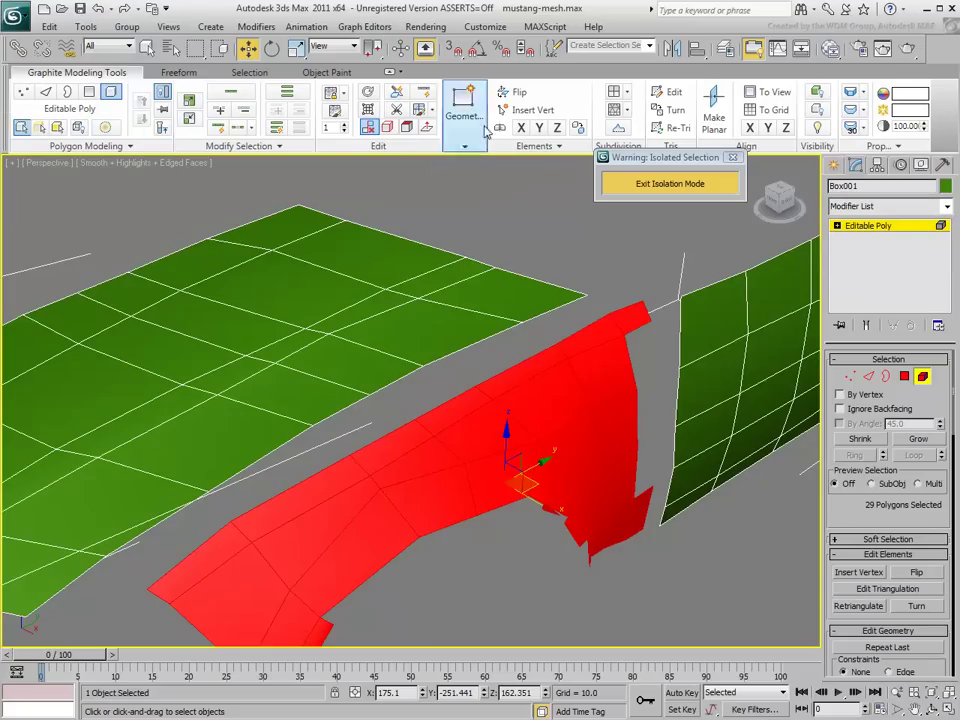
click(424, 184)
Delete the two stray polygons sticking out at the fender's upper and lower rear corners
middle_drag(493, 457, 474, 444)
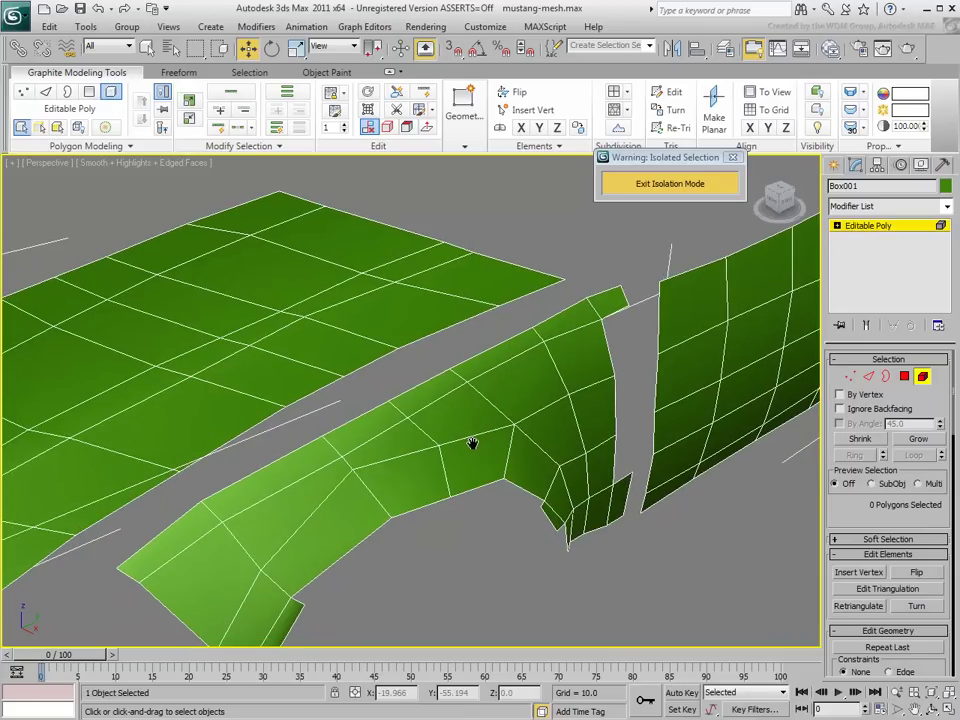
scroll(474, 444, down, 4)
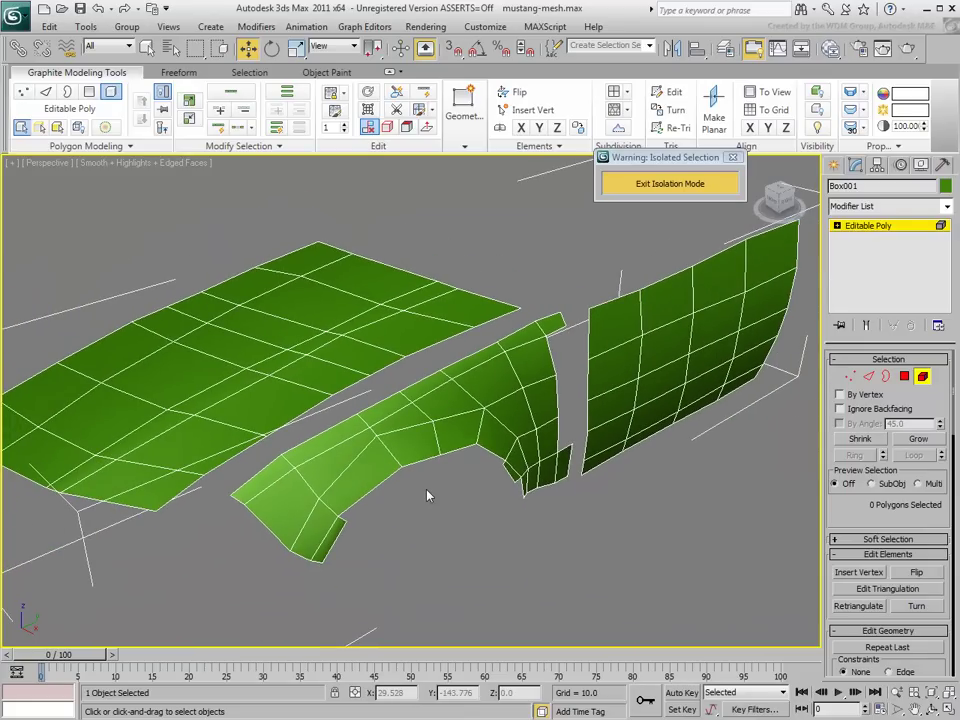
click(89, 92)
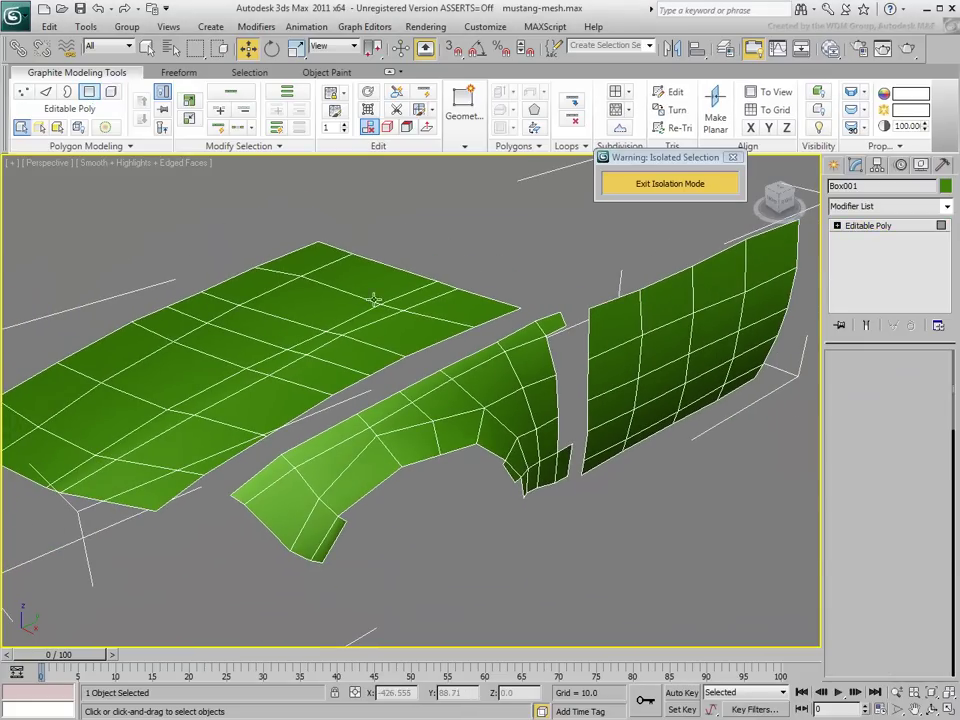
click(549, 327)
ctrl+click(565, 457)
key(Delete)
Connect the four vertical edges in the fender's lowest row behind the wheel arch with a new horizontal edge line
alt+middle_drag(565, 457, 517, 425)
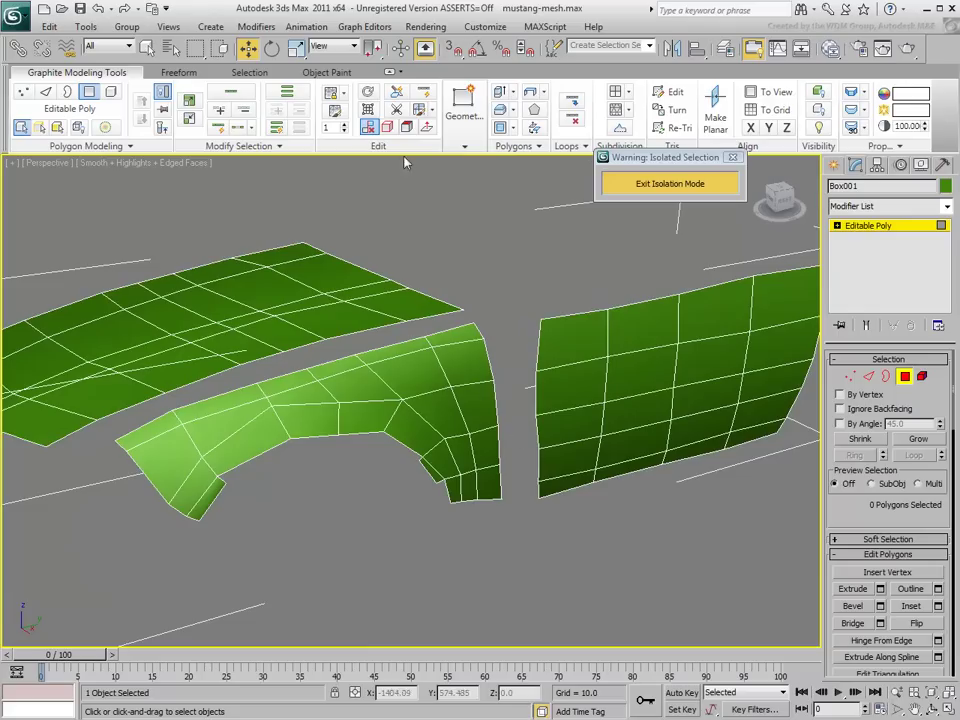
click(45, 92)
click(499, 486)
ctrl+click(476, 489)
ctrl+click(460, 489)
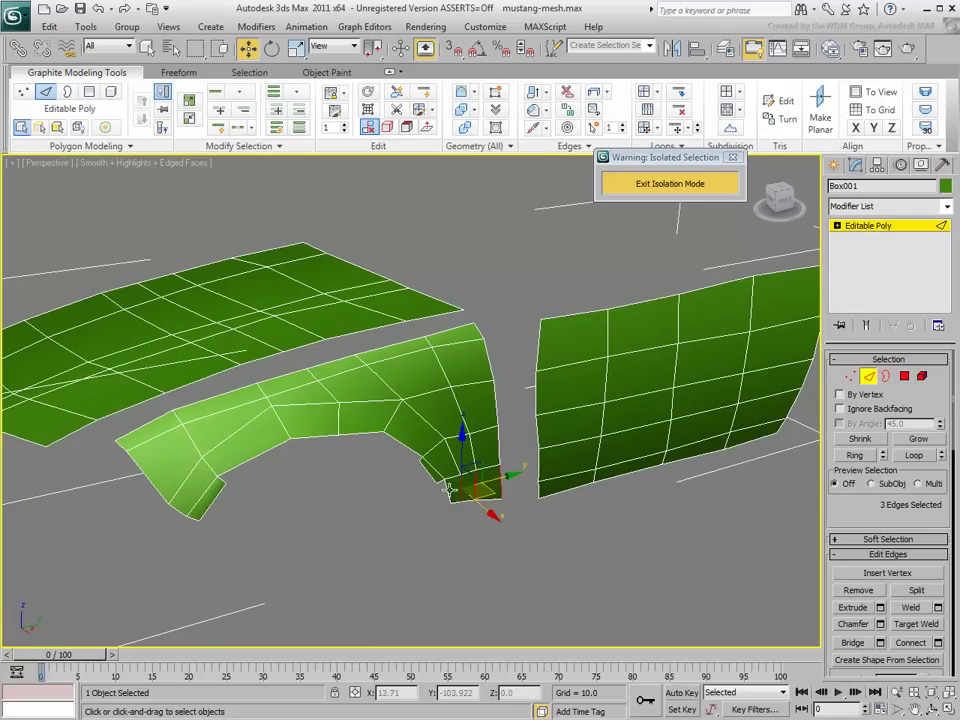
ctrl+click(448, 488)
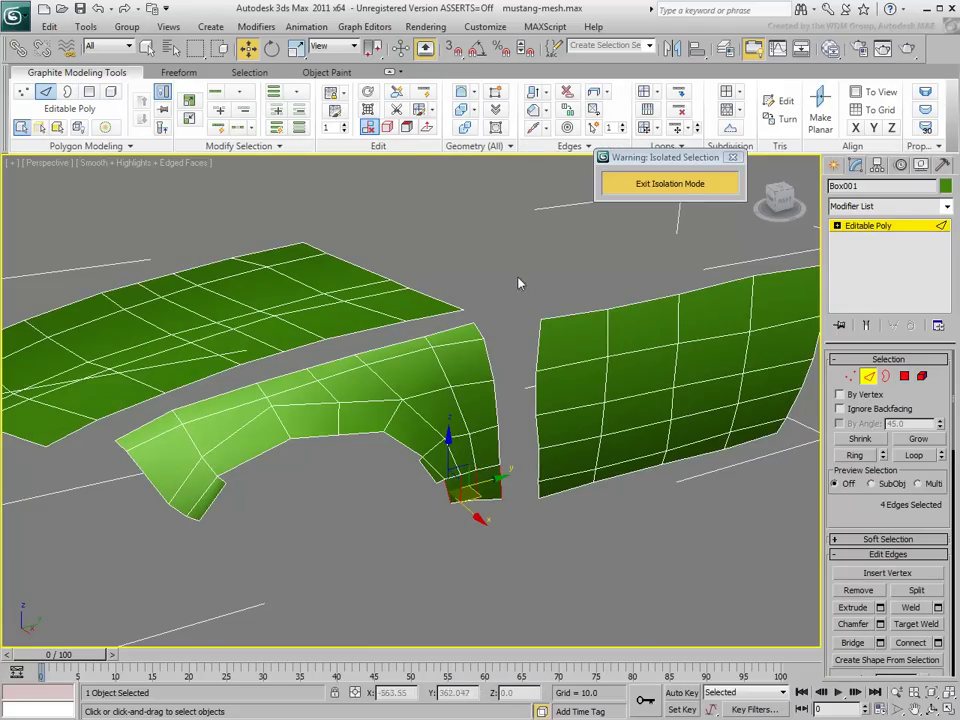
click(630, 95)
Bridge the five rear border edges of the fender to the five front border edges of the door panel
click(488, 356)
ctrl+click(497, 405)
ctrl+click(498, 444)
ctrl+click(500, 475)
ctrl+click(501, 491)
ctrl+click(540, 348)
ctrl+click(537, 393)
ctrl+click(537, 430)
ctrl+click(538, 461)
ctrl+click(538, 491)
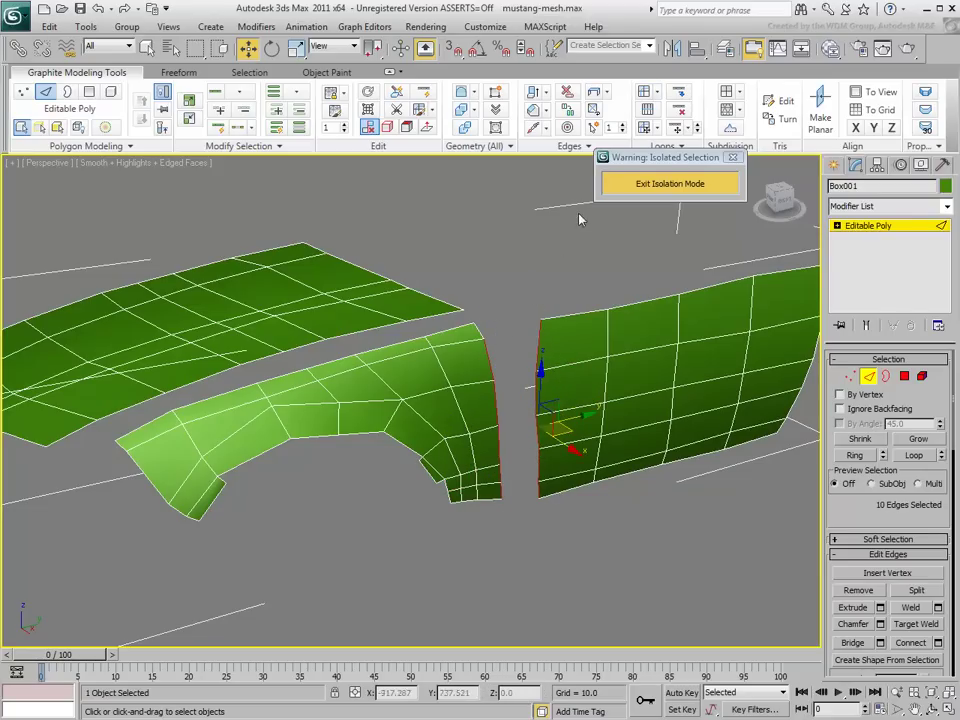
click(594, 92)
click(522, 311)
Bridge the hood's side border edges to the six upper border edges of the fender
alt+middle_drag(522, 311, 455, 328)
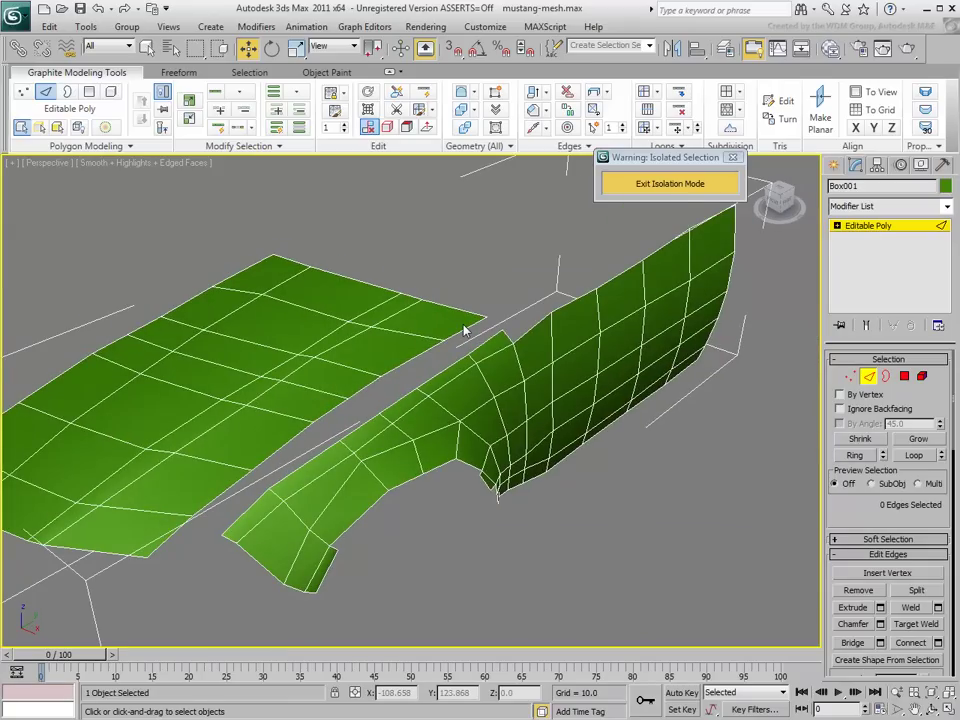
ctrl+click(465, 332)
ctrl+click(416, 364)
ctrl+click(364, 401)
ctrl+click(326, 428)
ctrl+click(288, 454)
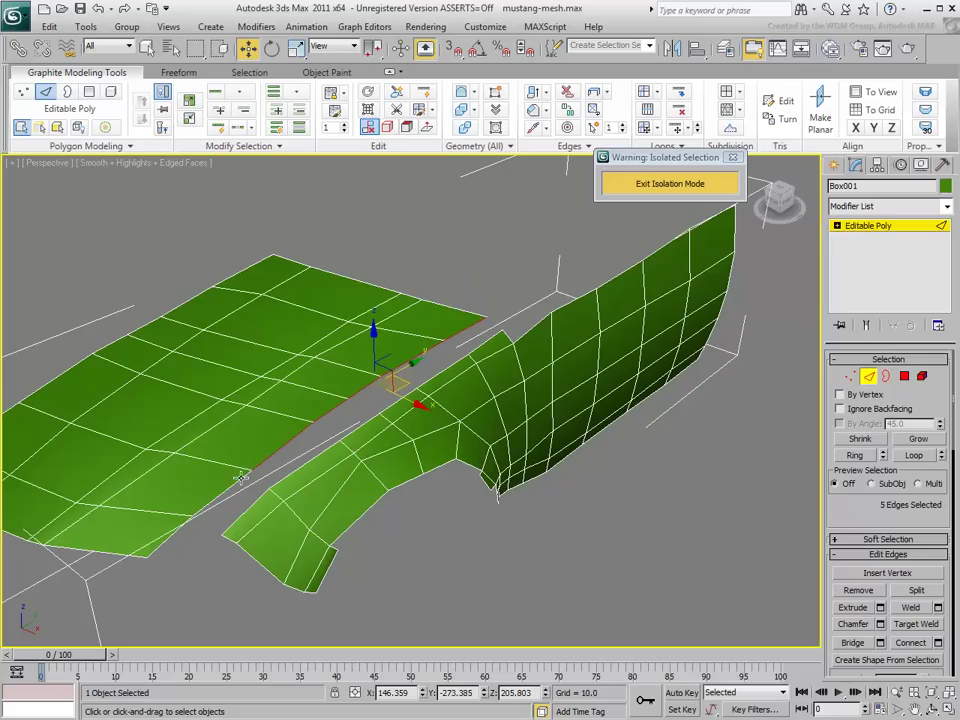
ctrl+click(227, 489)
ctrl+click(248, 510)
ctrl+click(290, 475)
ctrl+click(393, 404)
ctrl+click(428, 380)
ctrl+click(466, 355)
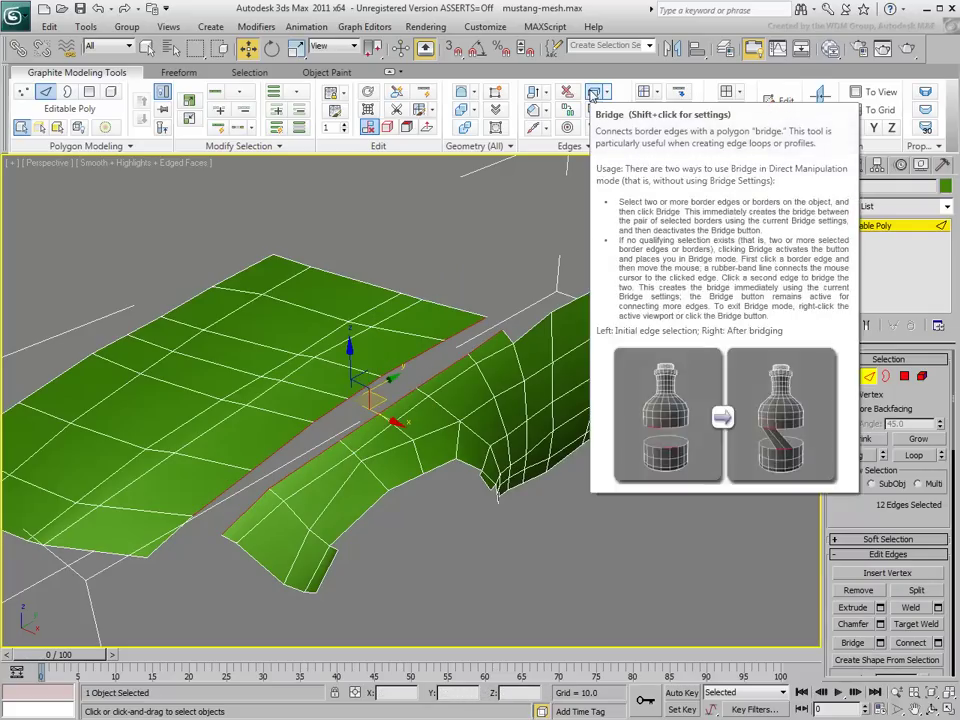
click(593, 93)
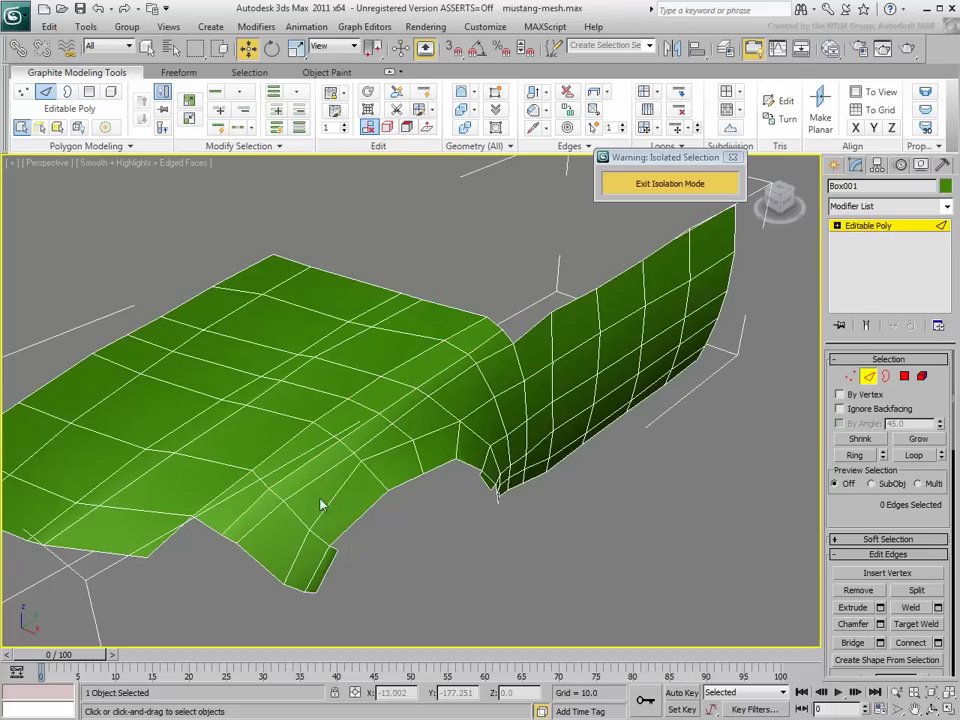
Chamfer the lengthwise edge loop along the fender's upper edge beside the hood and exit isolation mode
click(312, 460)
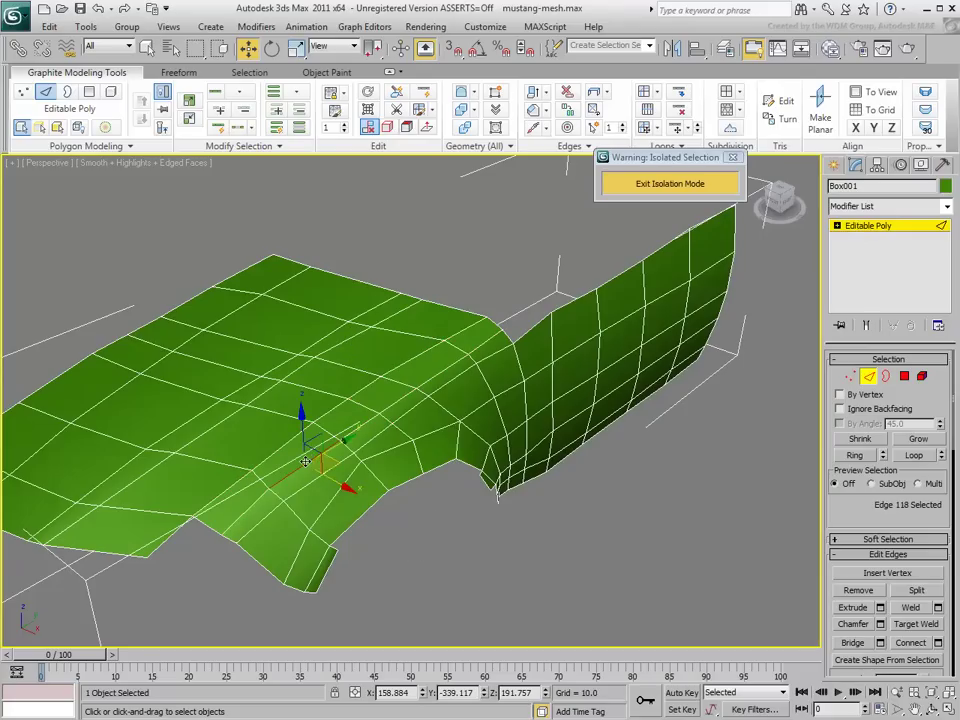
click(214, 93)
key(z)
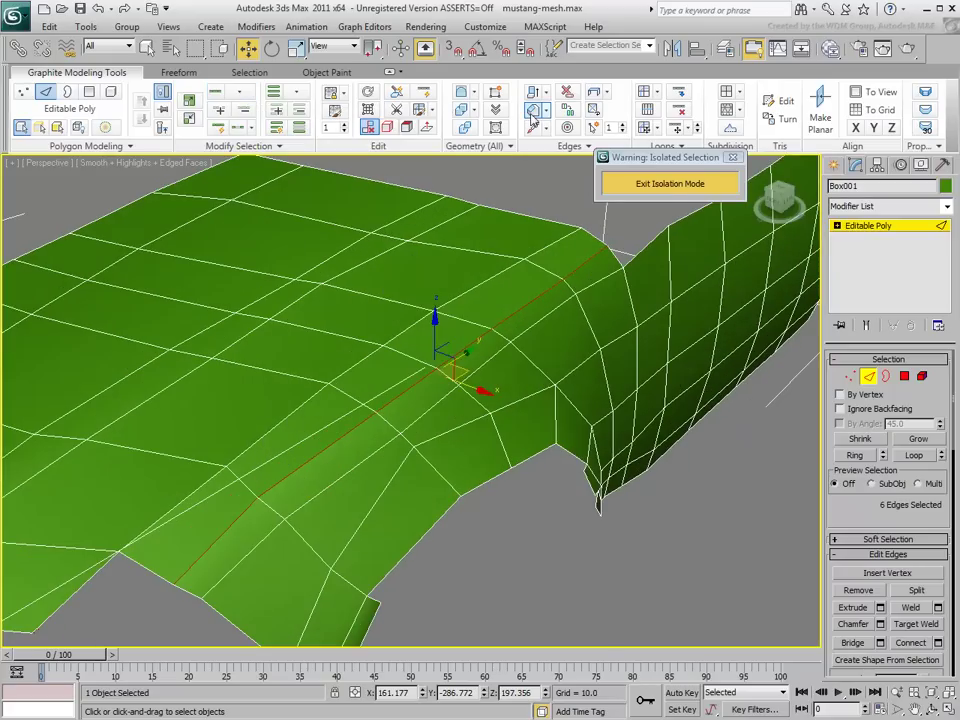
click(533, 112)
drag(401, 392, 402, 380)
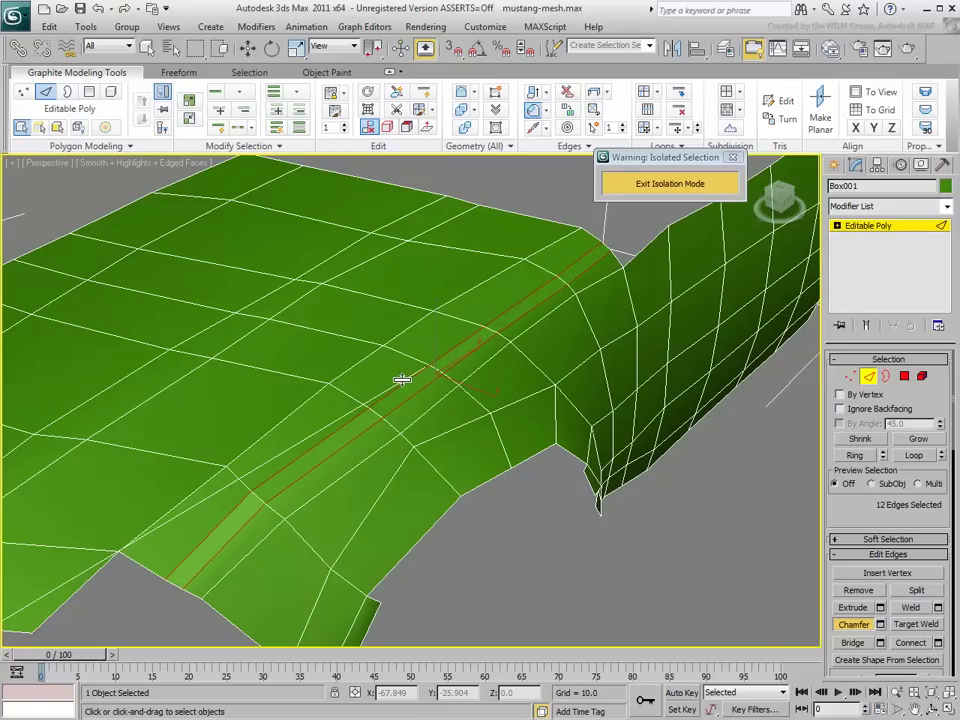
scroll(401, 433, down, 2)
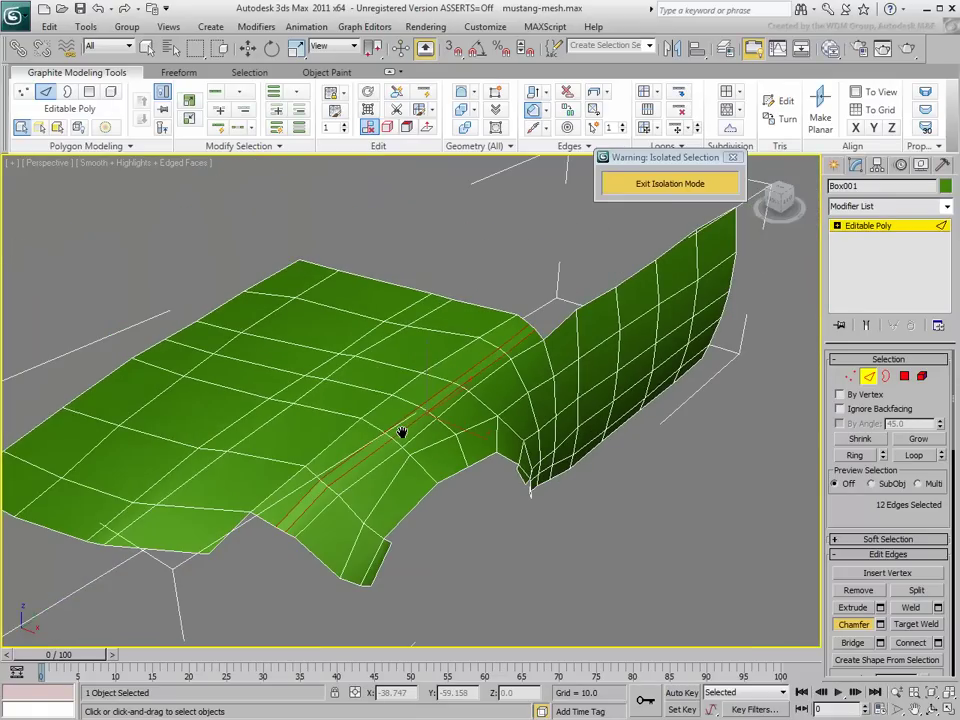
click(647, 186)
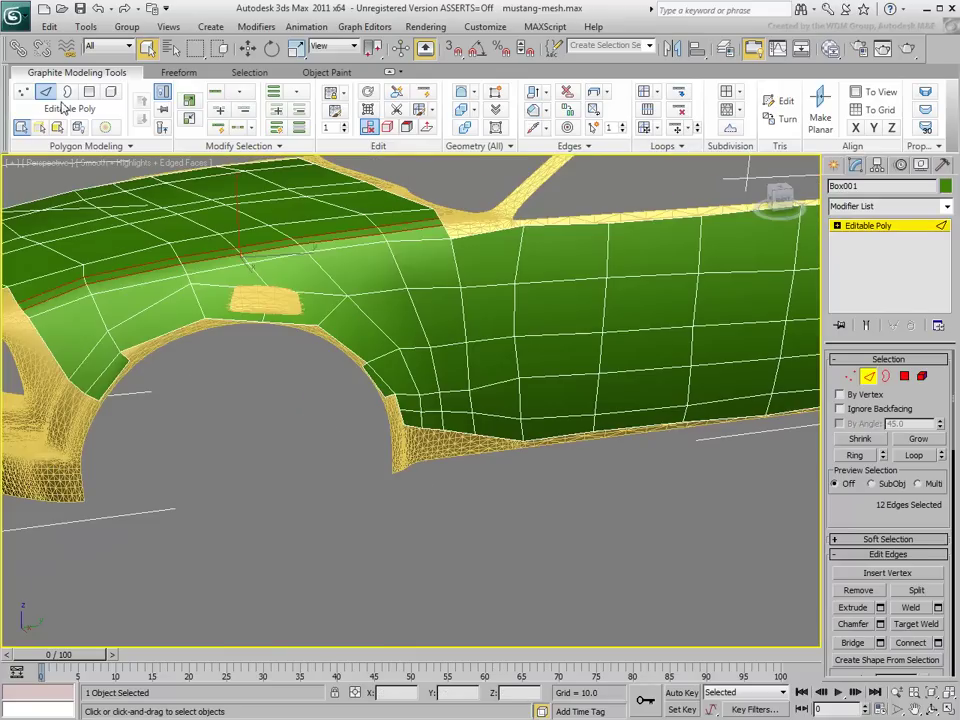
Move the fender's lowest row of vertices behind the wheel arch down to the bottom edge of the reference mesh
click(24, 92)
click(404, 427)
ctrl+click(421, 429)
ctrl+click(441, 433)
right_click(435, 444)
click(455, 465)
drag(424, 393, 422, 446)
click(420, 468)
click(475, 435)
ctrl+click(443, 440)
ctrl+click(422, 445)
ctrl+click(404, 447)
key(1)
Isolate the low-poly body object and select the corner vertices above the wheel arch to check them
right_click(426, 366)
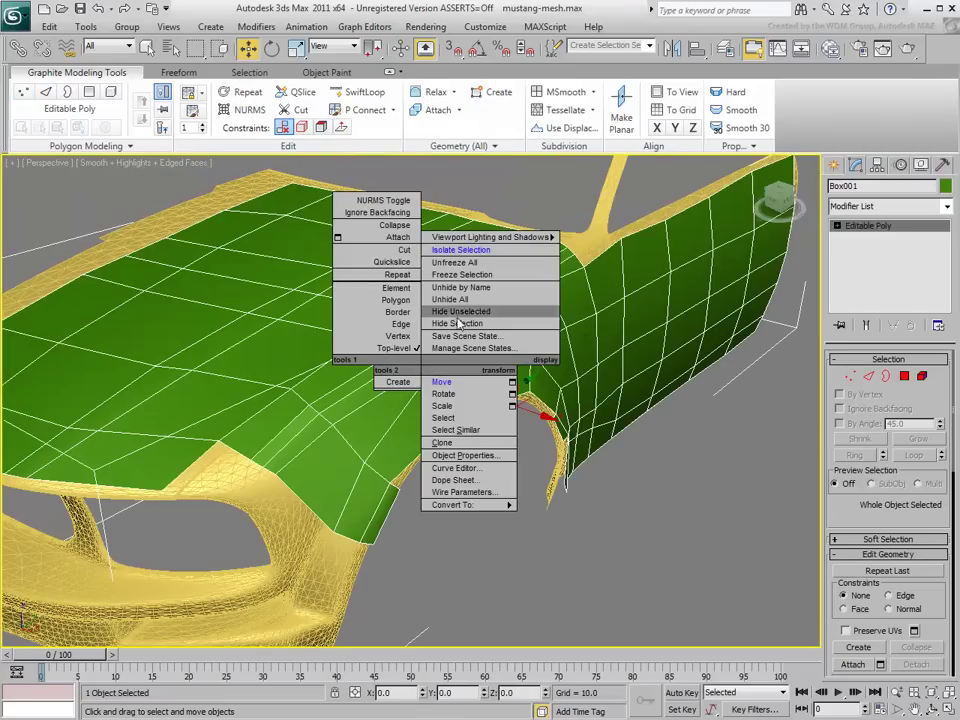
click(467, 250)
scroll(229, 369, up, 5)
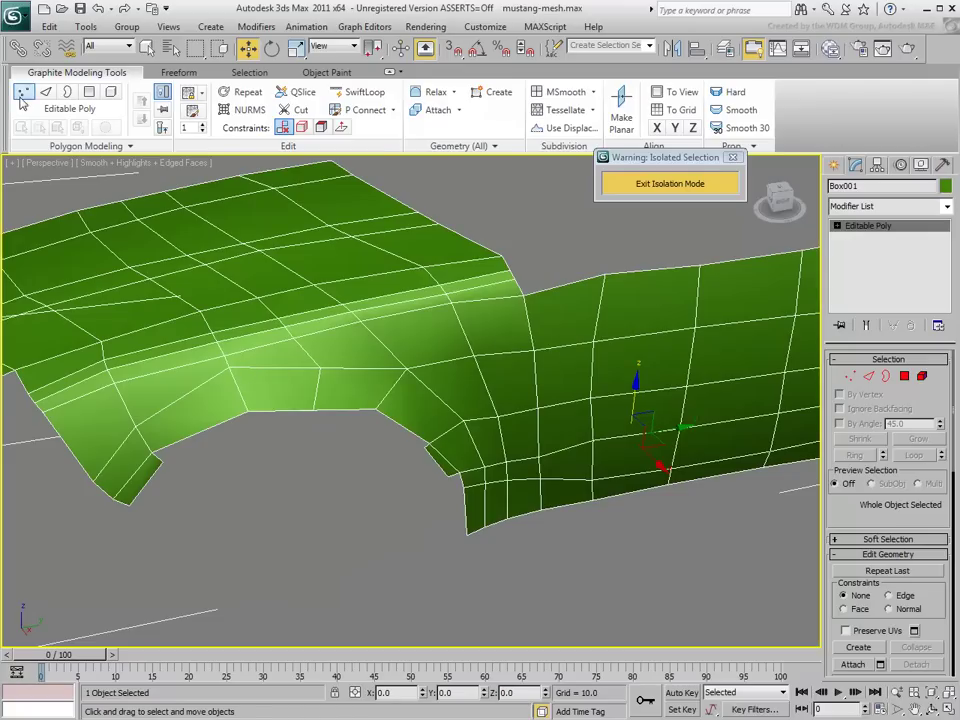
key(1)
click(228, 365)
mouse_move(228, 365)
alt+middle_down()
mouse_move(255, 364)
mouse_move(243, 362)
alt+middle_up()
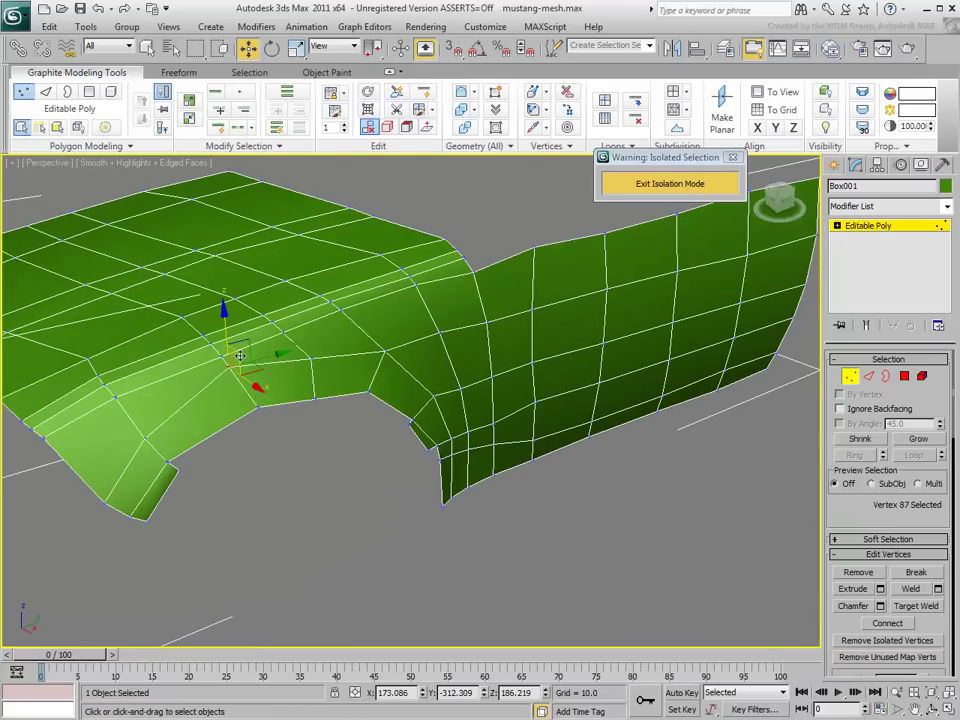
click(393, 338)
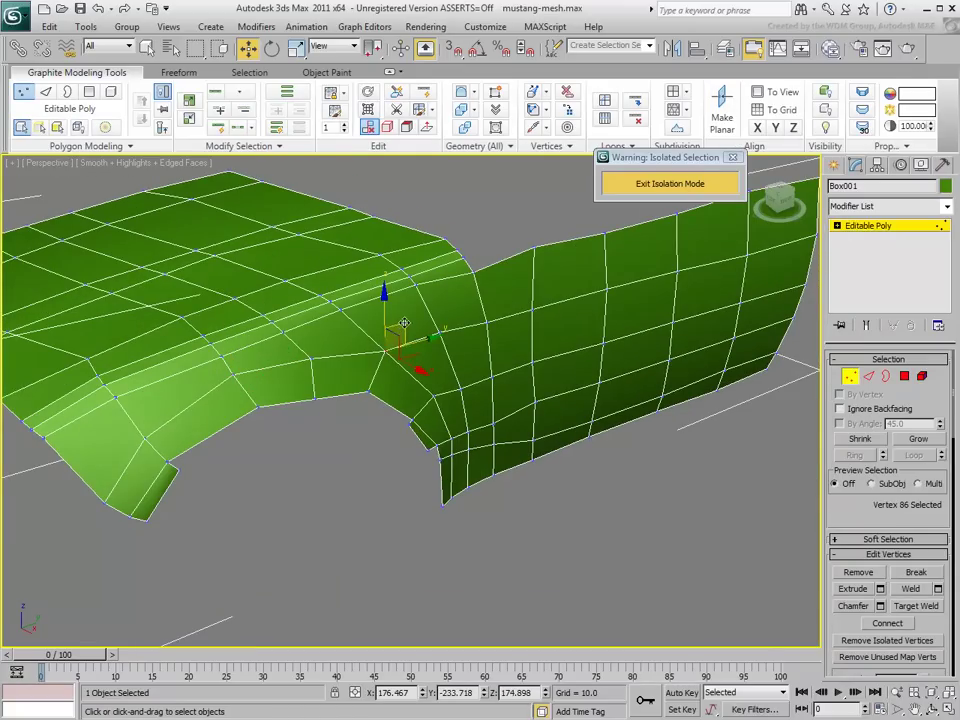
Chamfer the eight-edge line running around the wheel arch and down the fender behind it by a small amount
key(2)
click(195, 405)
click(215, 94)
ctrl+click(402, 373)
ctrl+click(444, 421)
ctrl+click(453, 449)
ctrl+click(453, 472)
alt+middle_drag(453, 474, 398, 453)
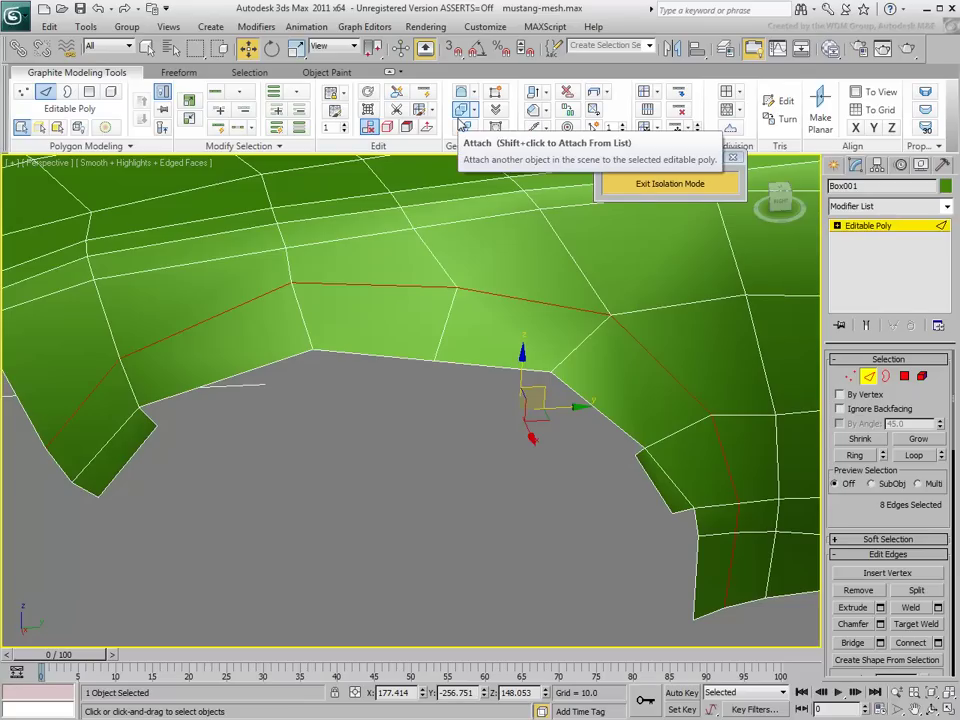
click(532, 110)
drag(525, 300, 526, 295)
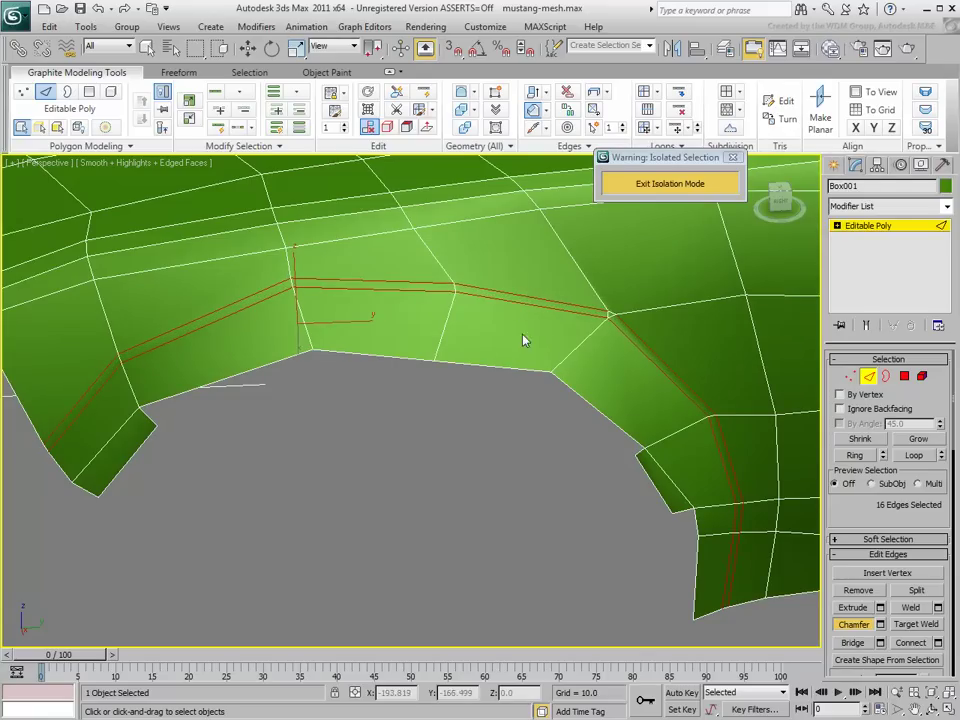
Target weld the rear vertex of the small chamfer triangle above the wheel arch onto its upper neighbour
scroll(561, 364, up, 8)
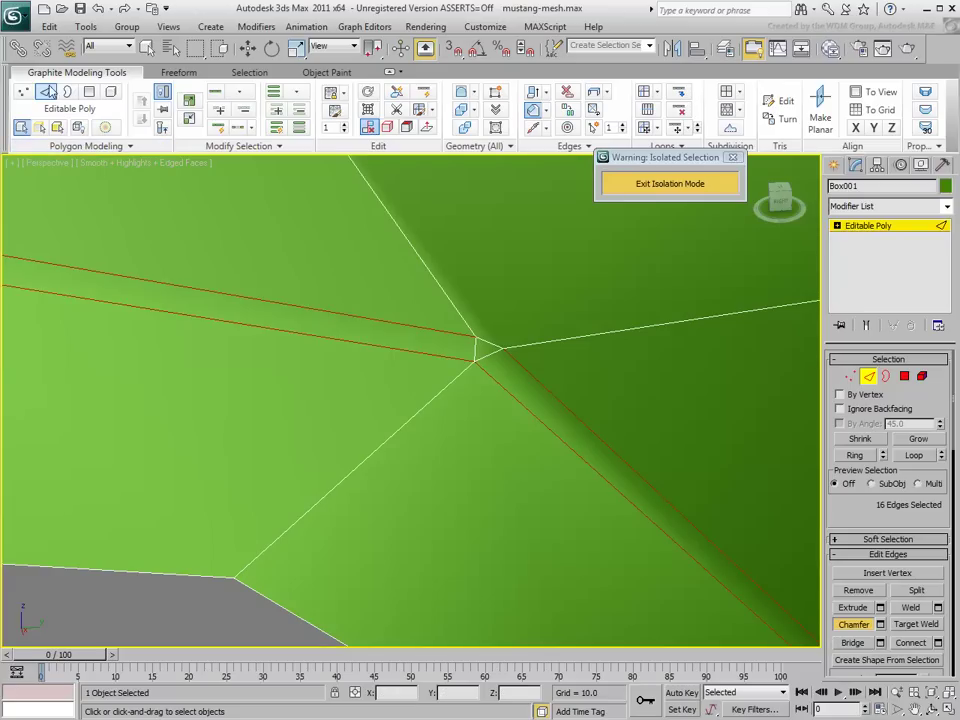
click(23, 93)
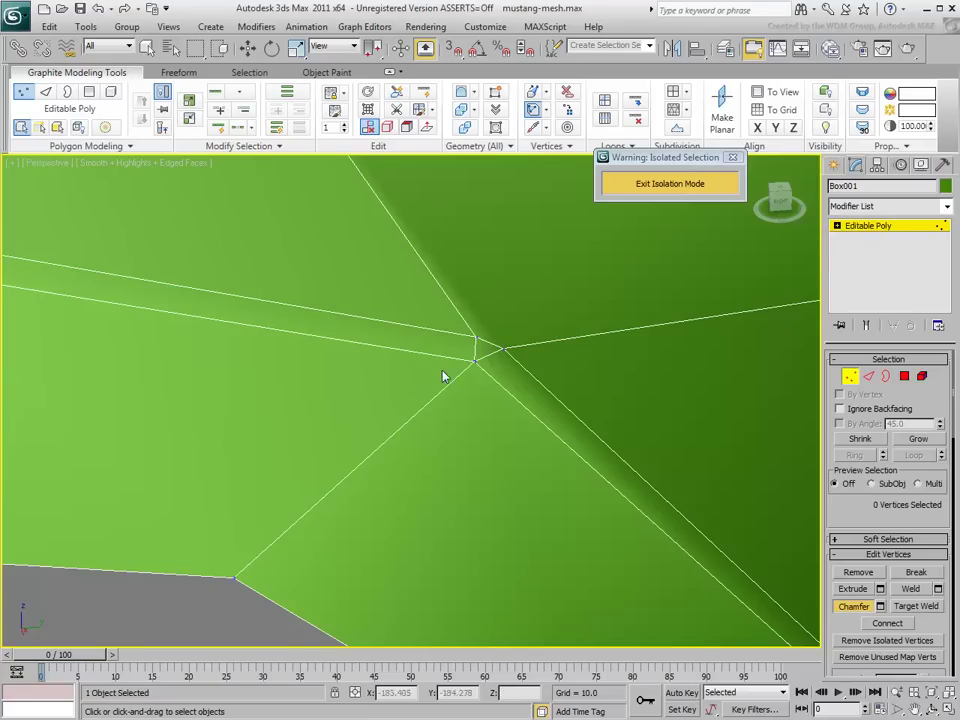
click(505, 348)
key(w)
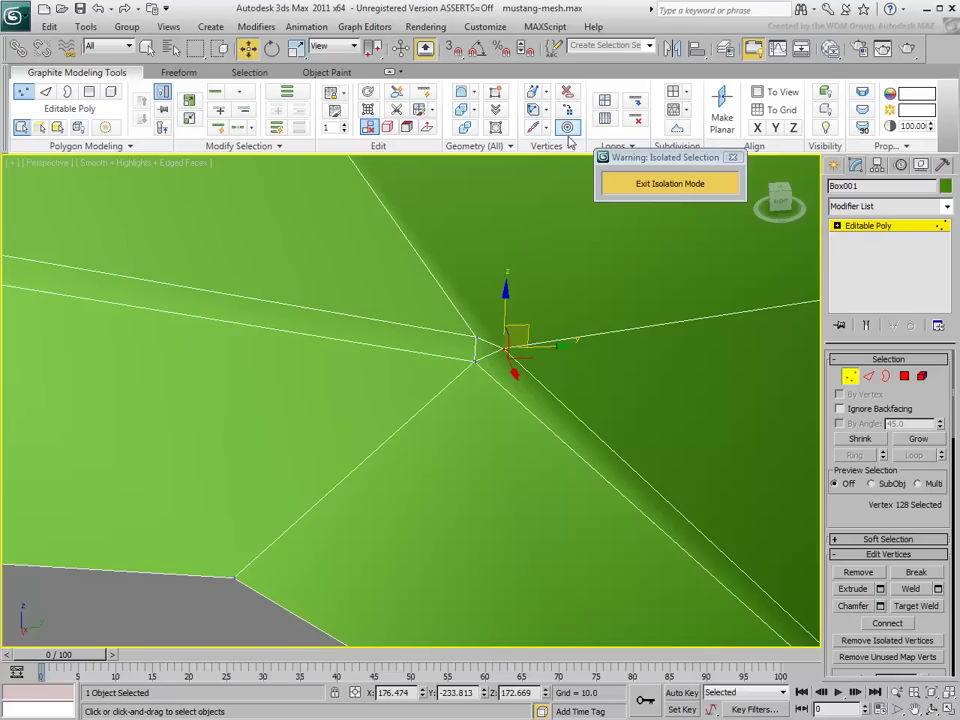
click(567, 128)
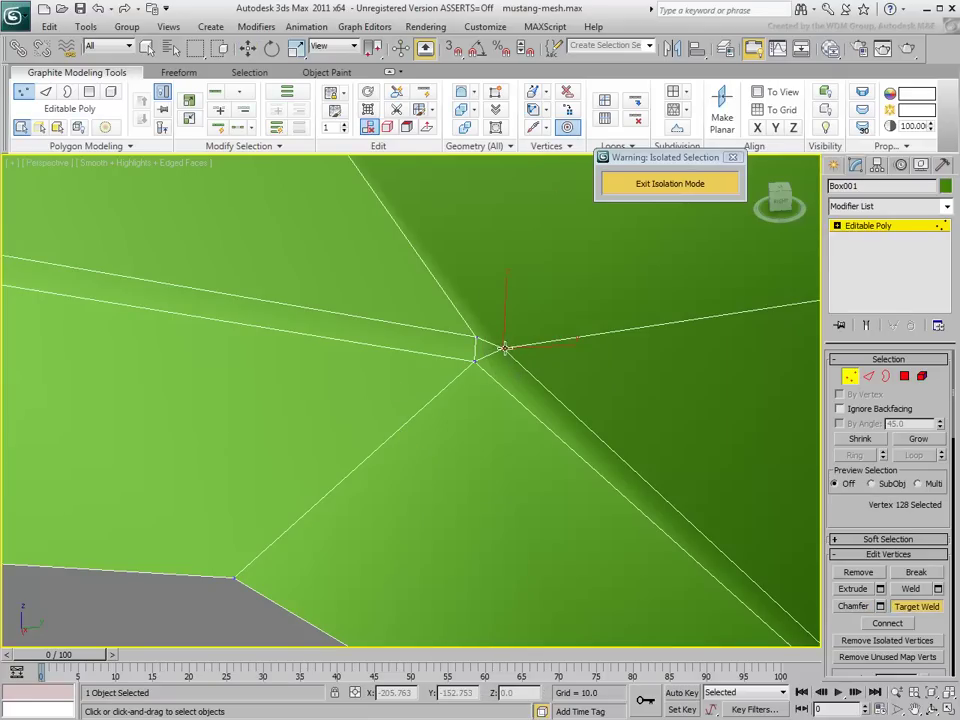
click(476, 339)
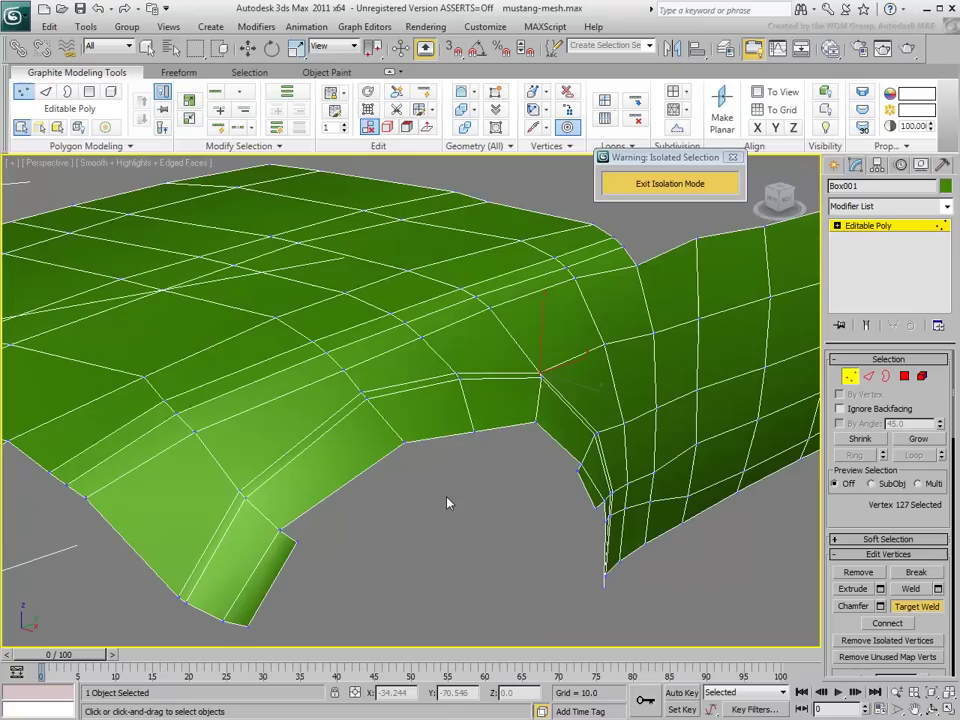
Extend the four open border edges along the top of the wheel arch inward to form a narrow lip
click(46, 92)
click(317, 506)
shift+click(436, 438)
click(347, 484)
ctrl+click(444, 438)
ctrl+click(505, 428)
ctrl+click(556, 442)
shift+drag(499, 430, 485, 428)
Target weld both end vertices of the new wheel arch lip to the existing lip faces in front and behind
key(1)
scroll(255, 379, up, 5)
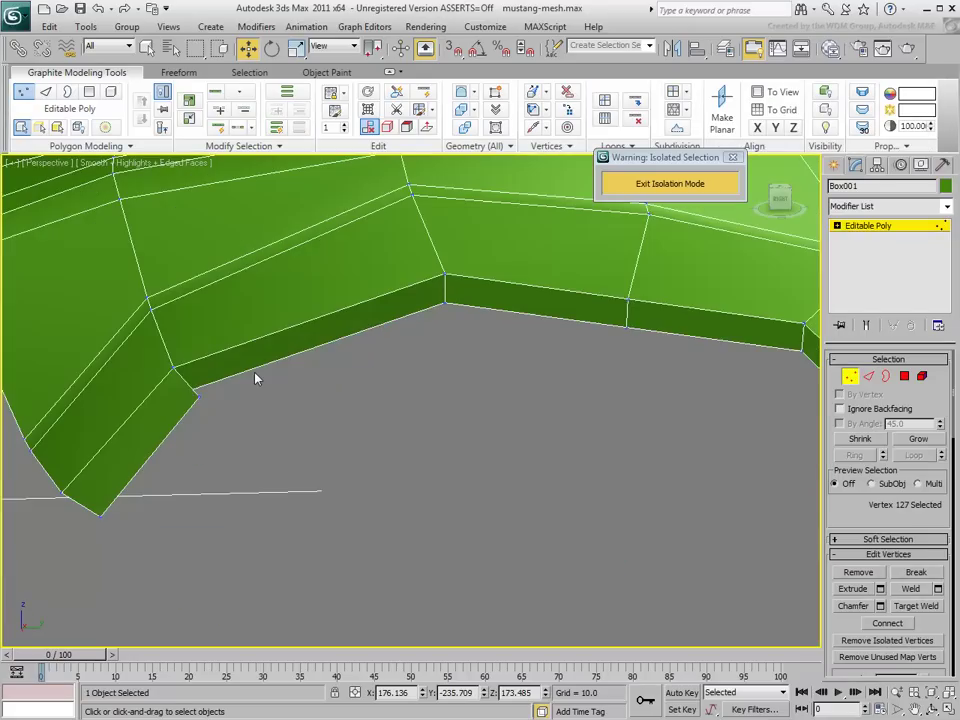
key(F3)
key(ctrl+w)
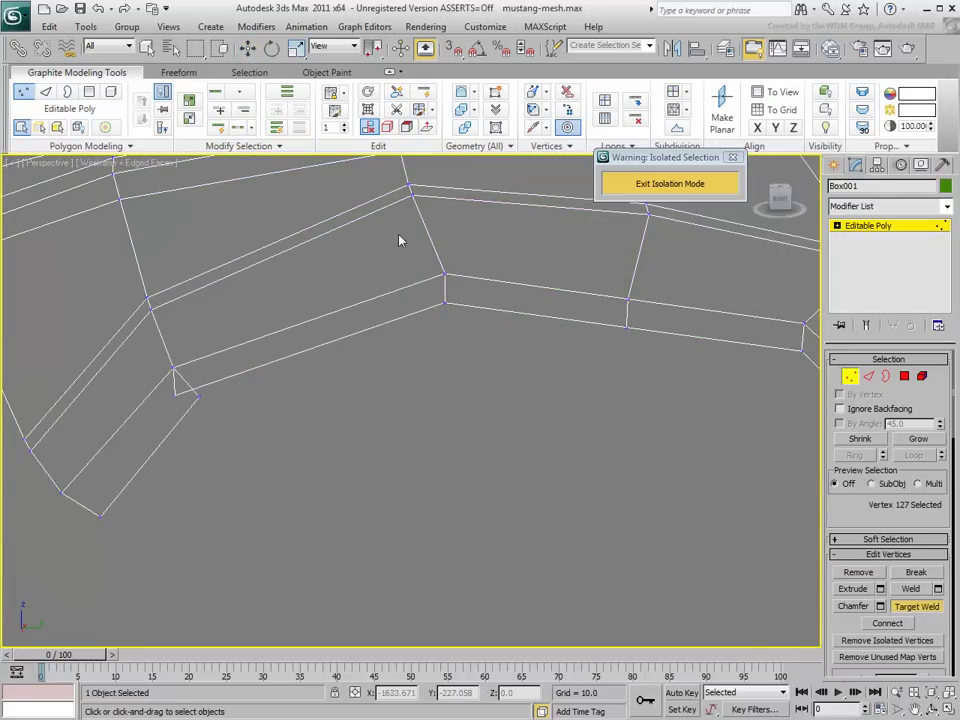
click(200, 397)
middle_drag(500, 410, 287, 407)
click(639, 446)
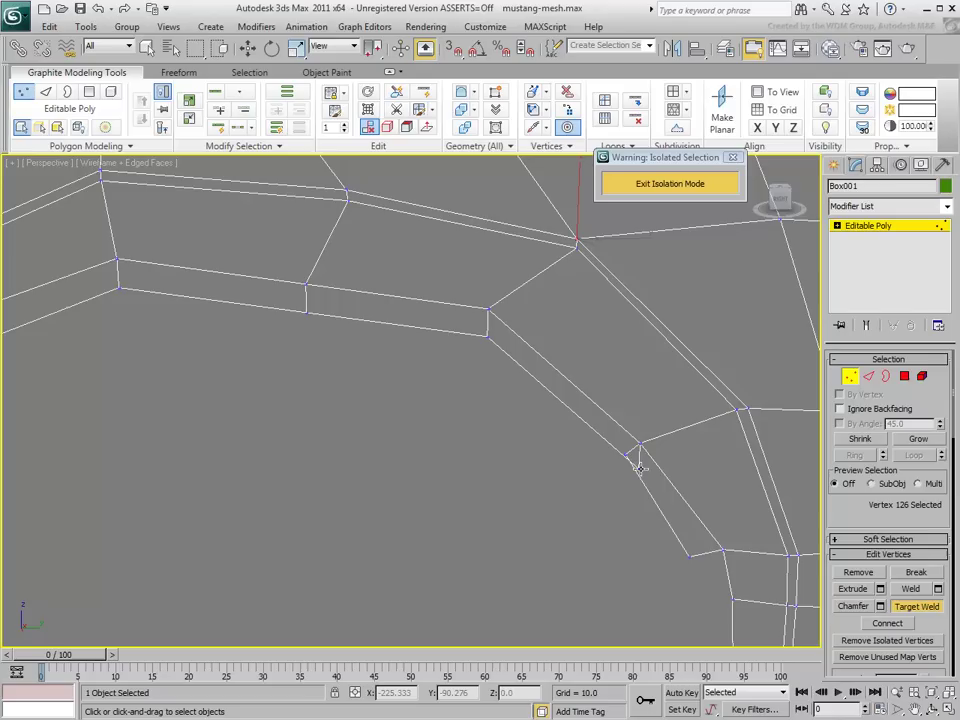
click(628, 455)
key(F3)
scroll(476, 501, down, 4)
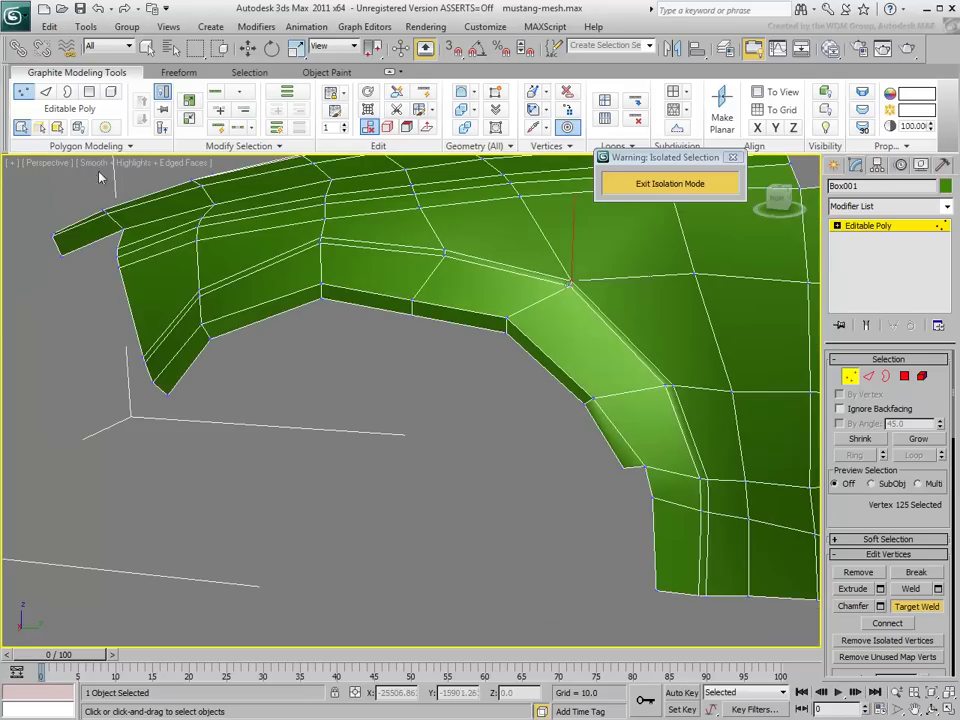
Extend the two lowest border edges at the rear of the wheel arch to continue the lip downward
click(45, 92)
click(650, 482)
shift+click(656, 539)
click(652, 488)
ctrl+click(656, 537)
shift+drag(697, 521, 682, 521)
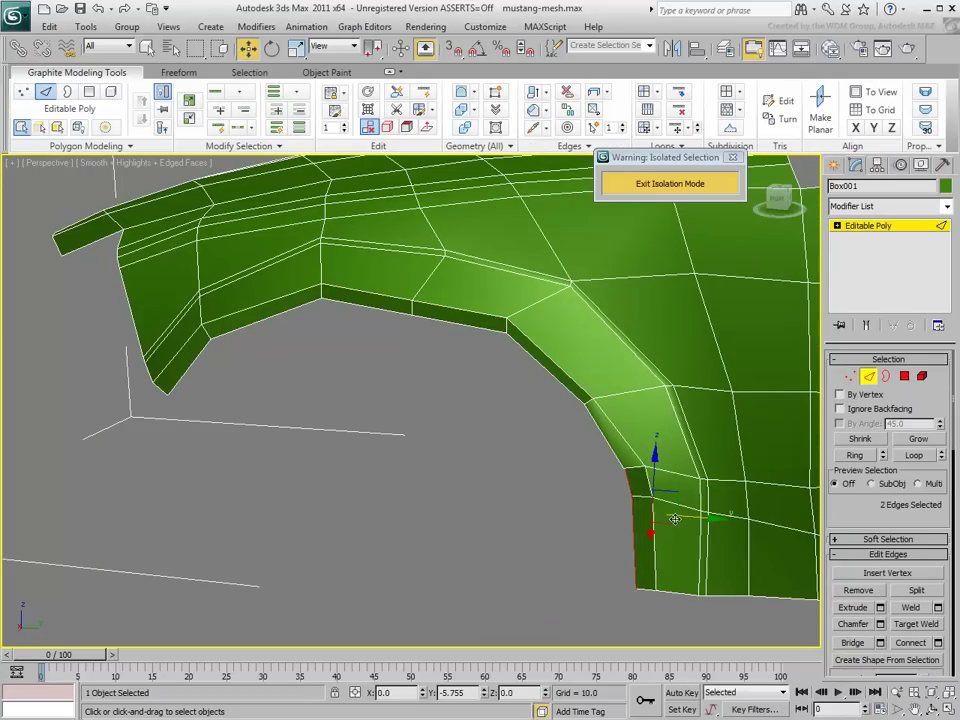
Target weld the top vertex of the lower rear lip strip to the existing wheel arch lip
key(F3)
key(1)
click(624, 466)
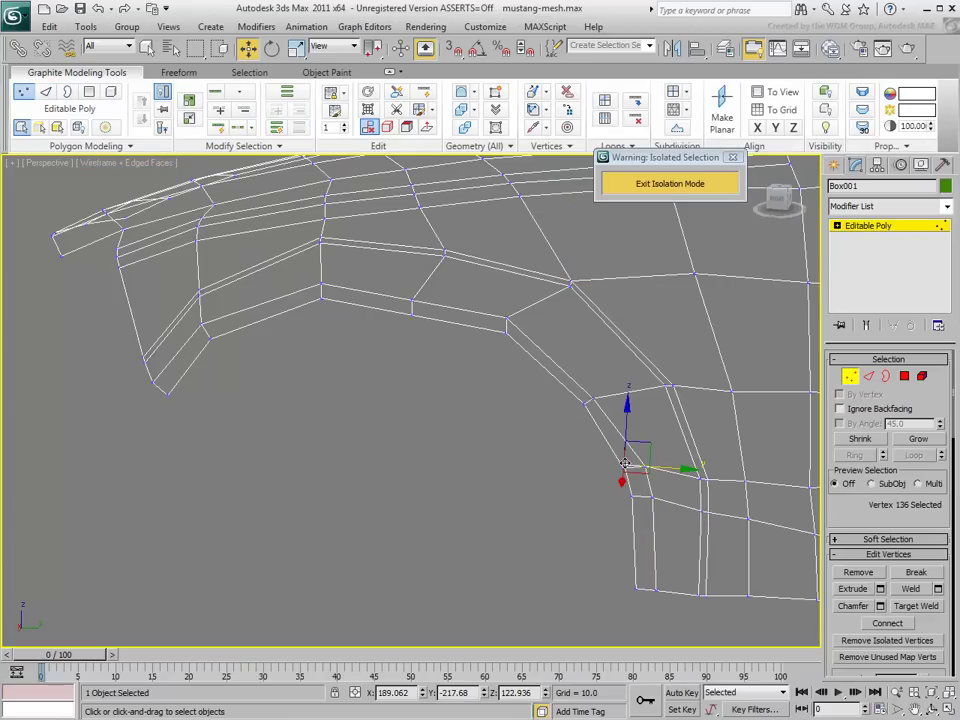
key(ctrl+shift+w)
click(624, 469)
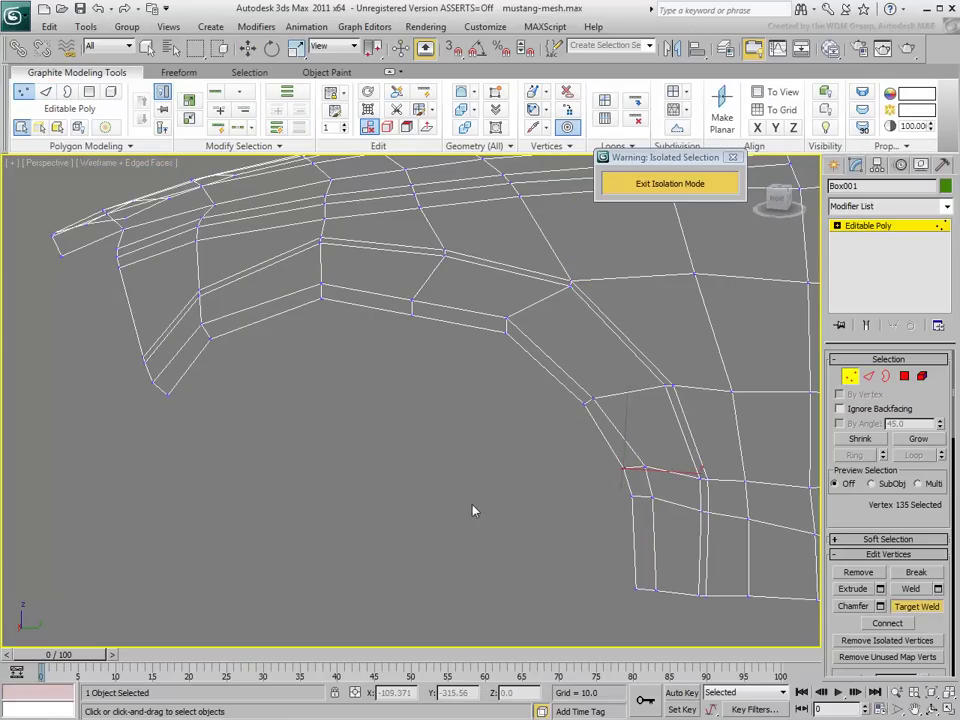
key(F3)
alt+middle_drag(426, 473, 453, 467)
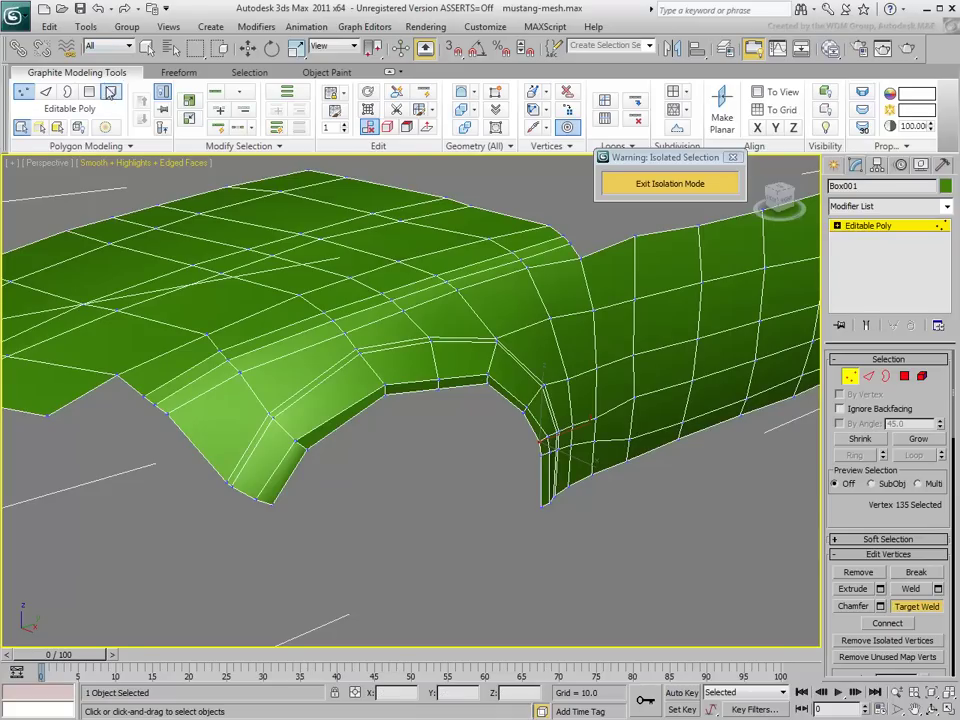
Select the whole mesh element and auto smooth its smoothing groups with a 45.0 threshold
key(4)
click(377, 474)
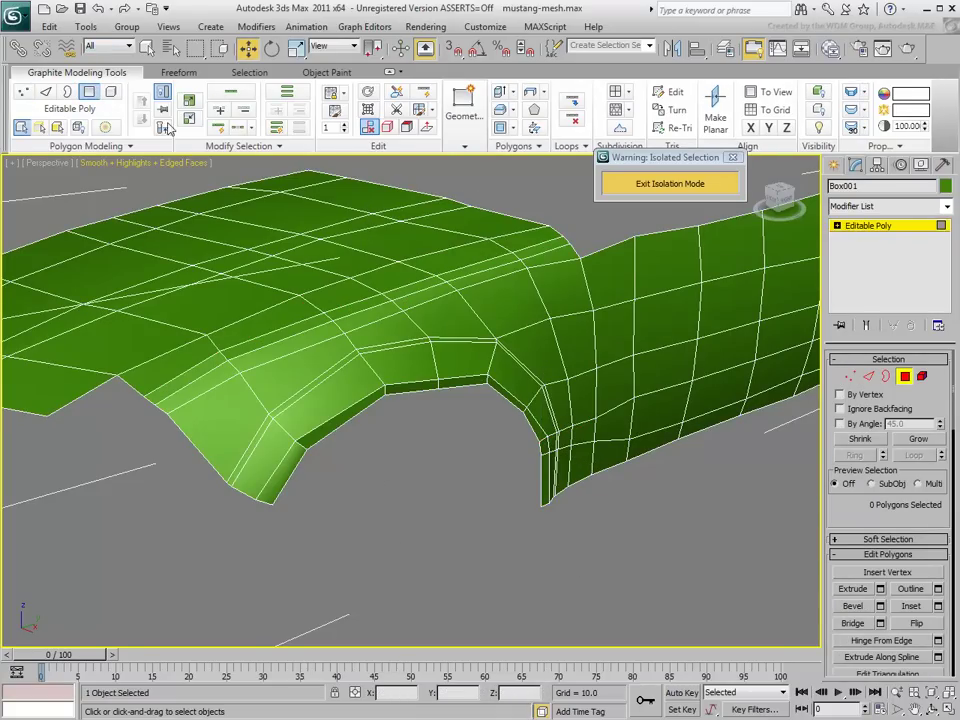
click(111, 91)
click(265, 282)
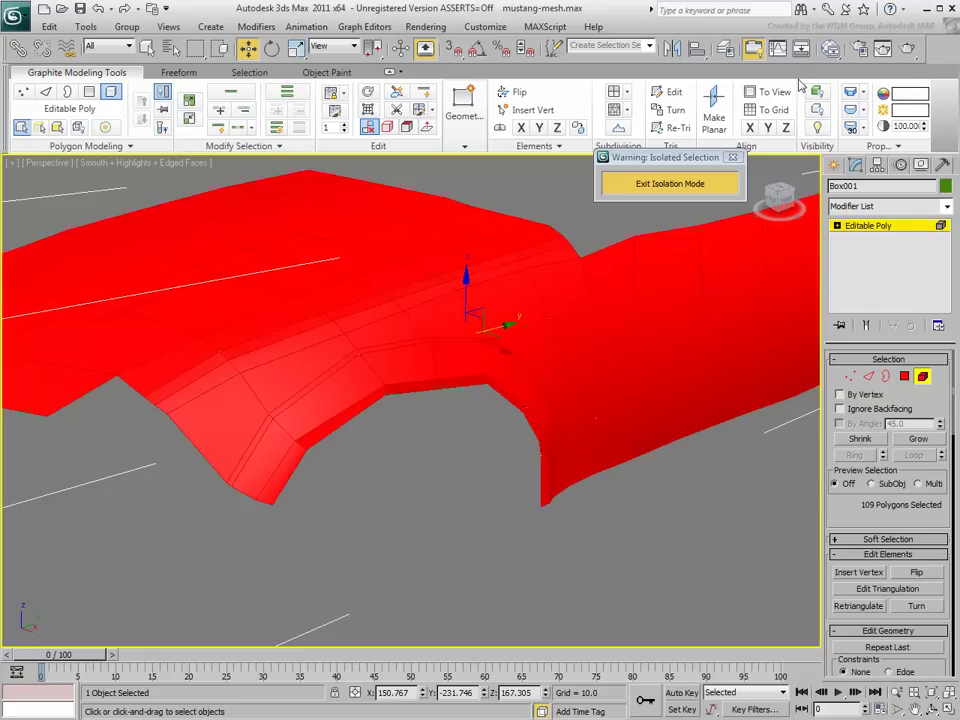
click(878, 146)
click(864, 172)
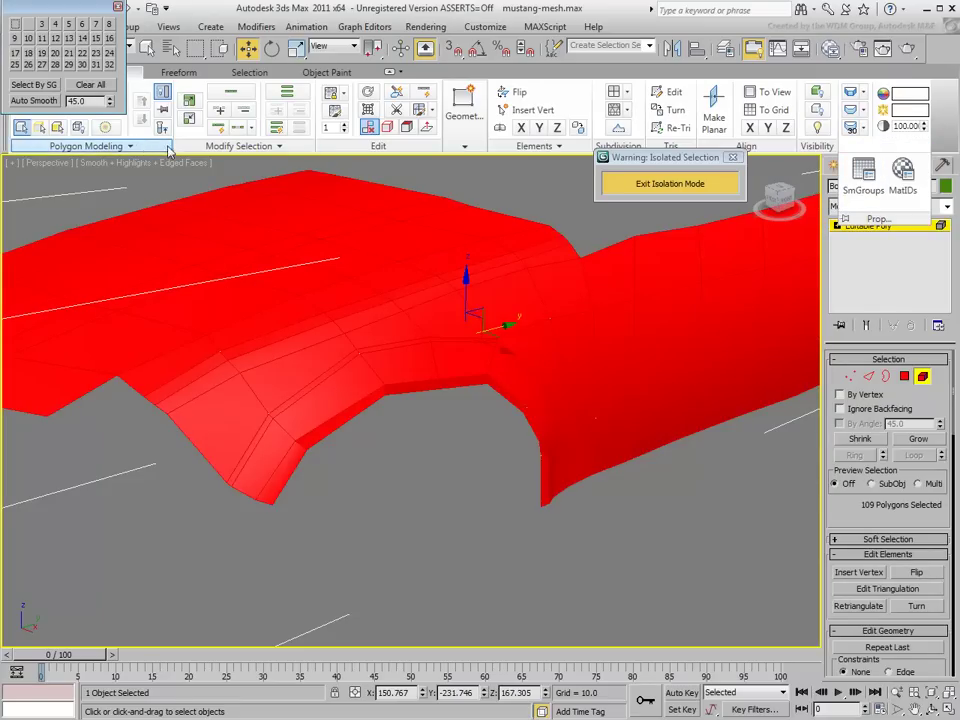
click(52, 100)
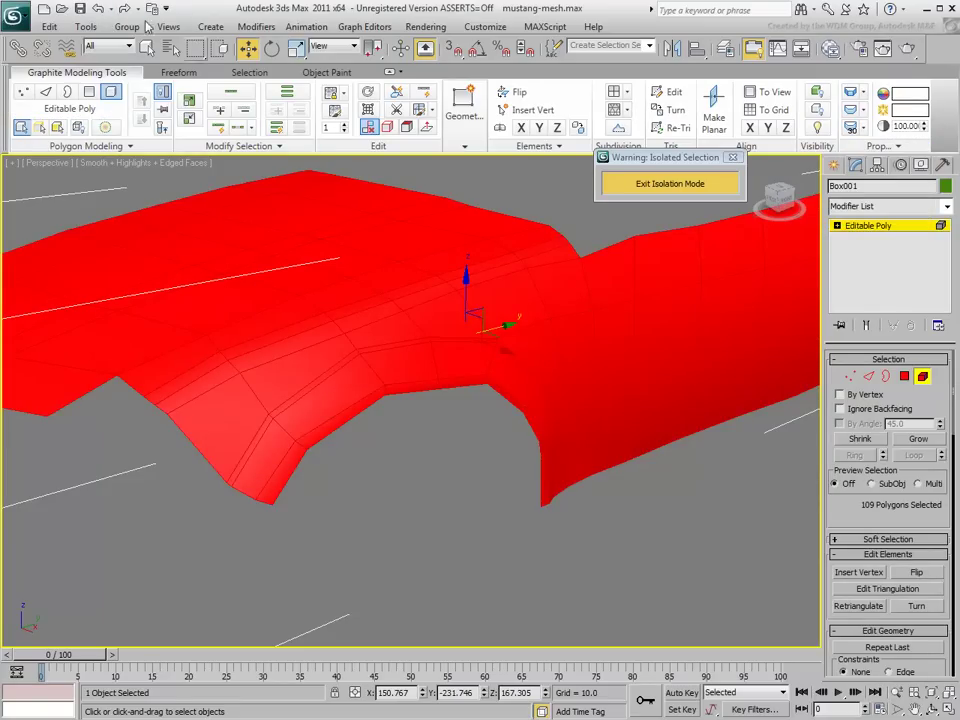
click(405, 505)
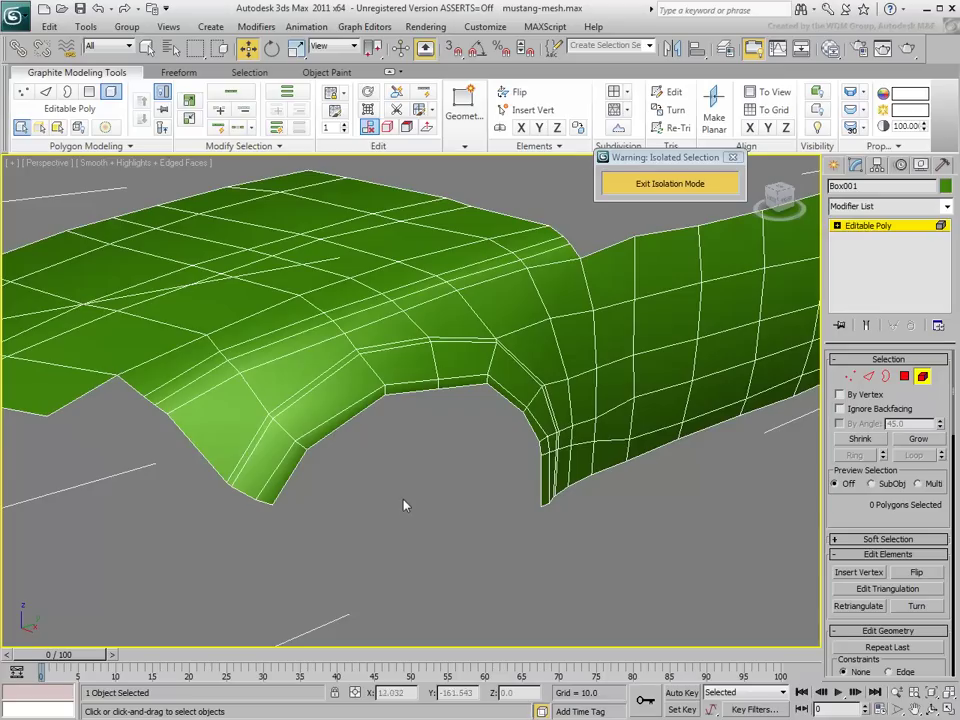
Chamfer the eight-edge loop where the wheel arch lip meets the fender slightly and leave edge editing
alt+middle_drag(474, 531, 443, 527)
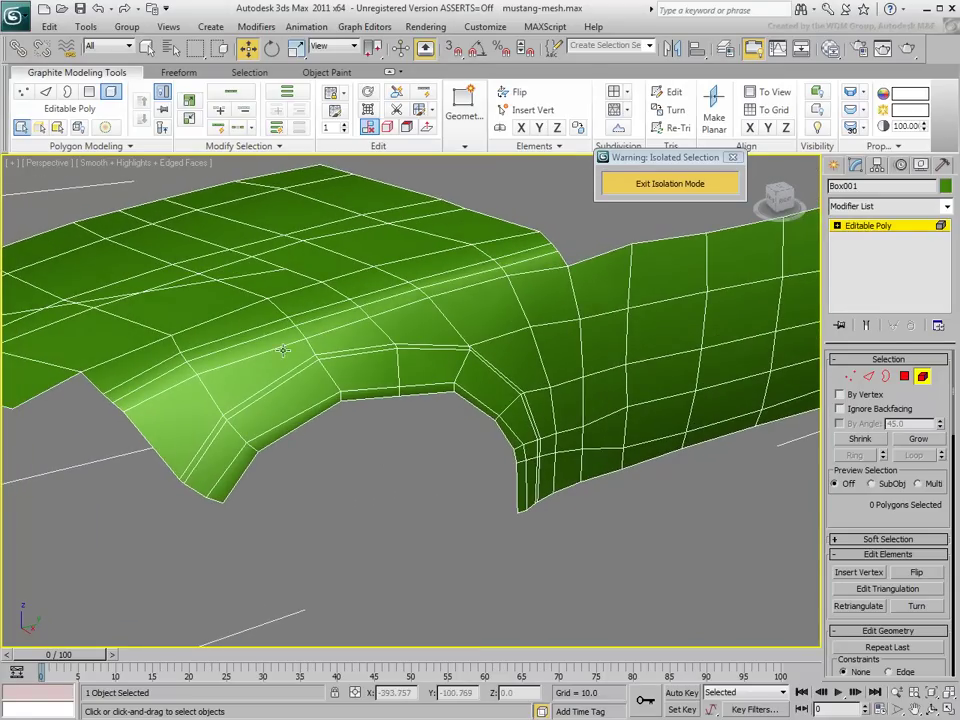
click(45, 91)
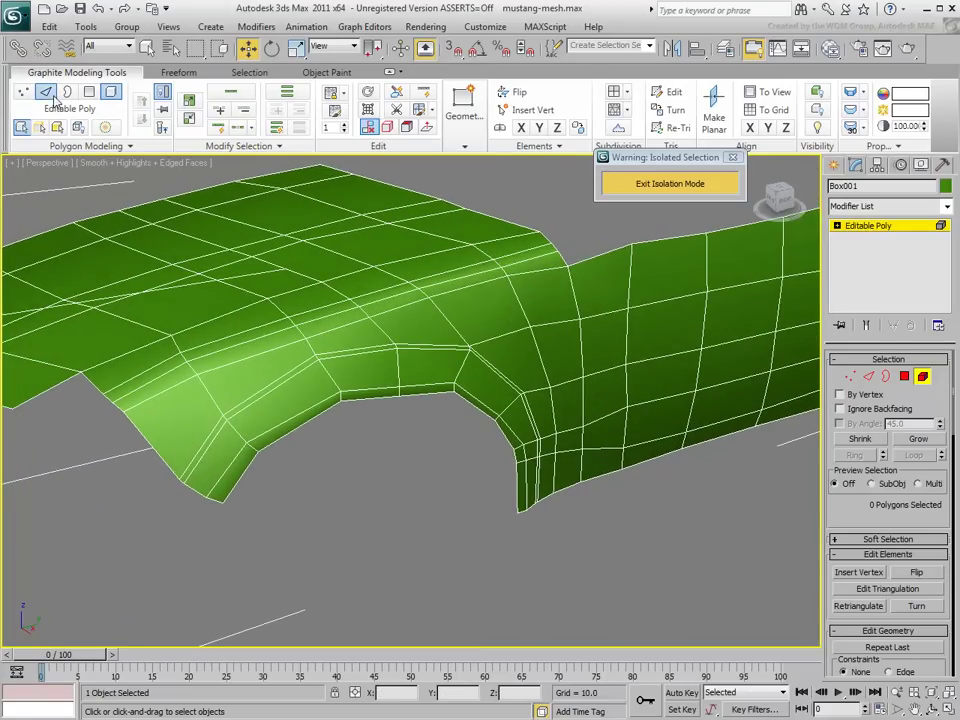
click(282, 425)
click(216, 94)
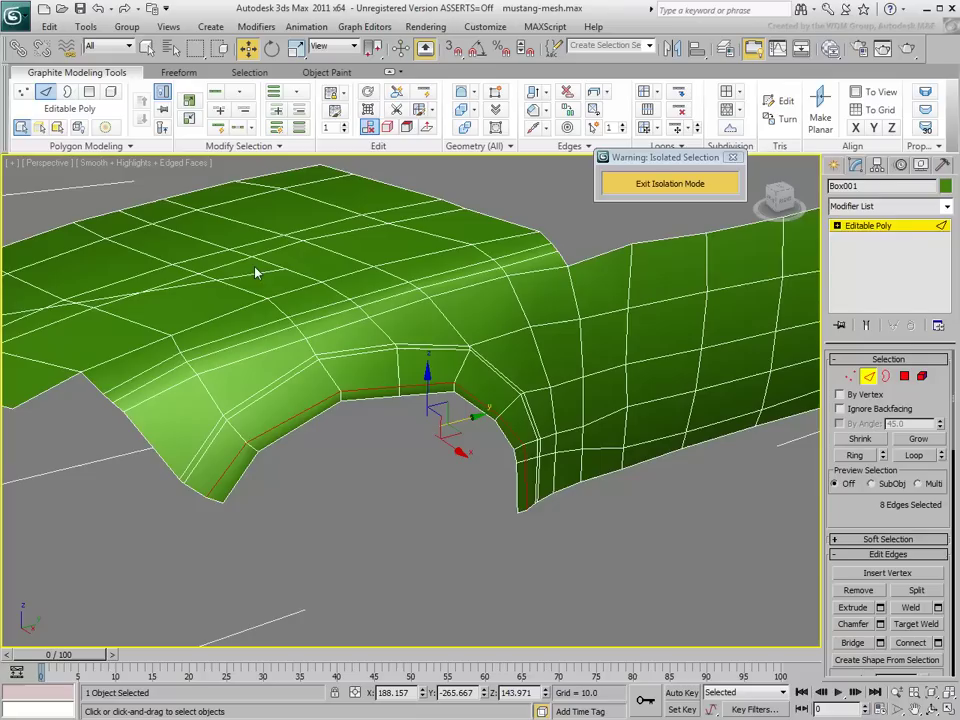
click(536, 114)
scroll(360, 390, up, 4)
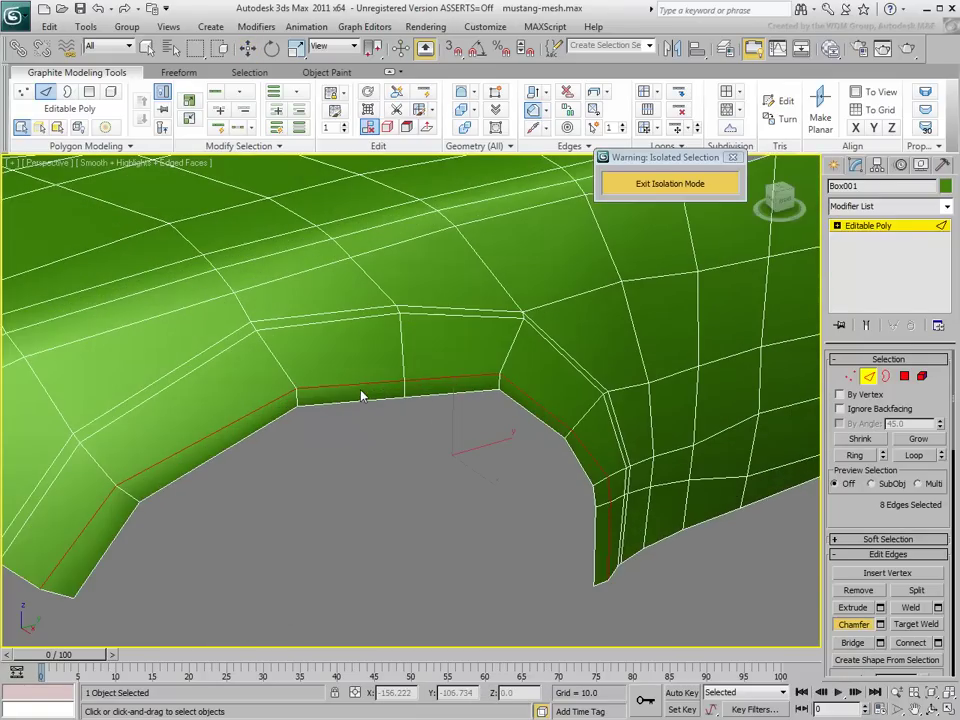
drag(360, 385, 362, 383)
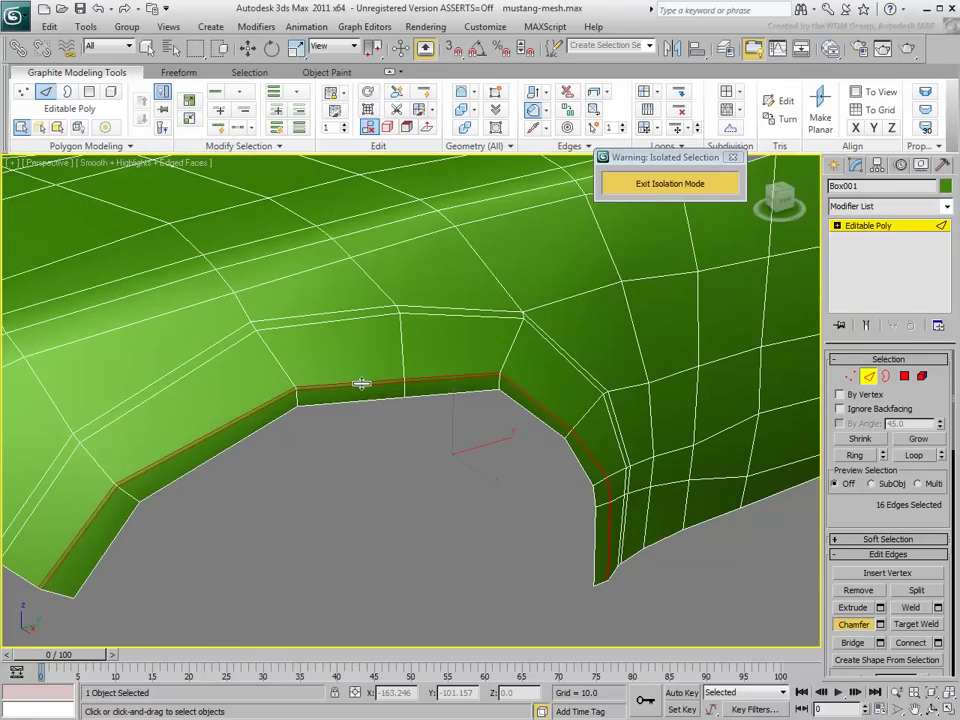
scroll(466, 439, down, 4)
click(467, 443)
alt+middle_drag(448, 436, 464, 465)
key(w)
click(48, 93)
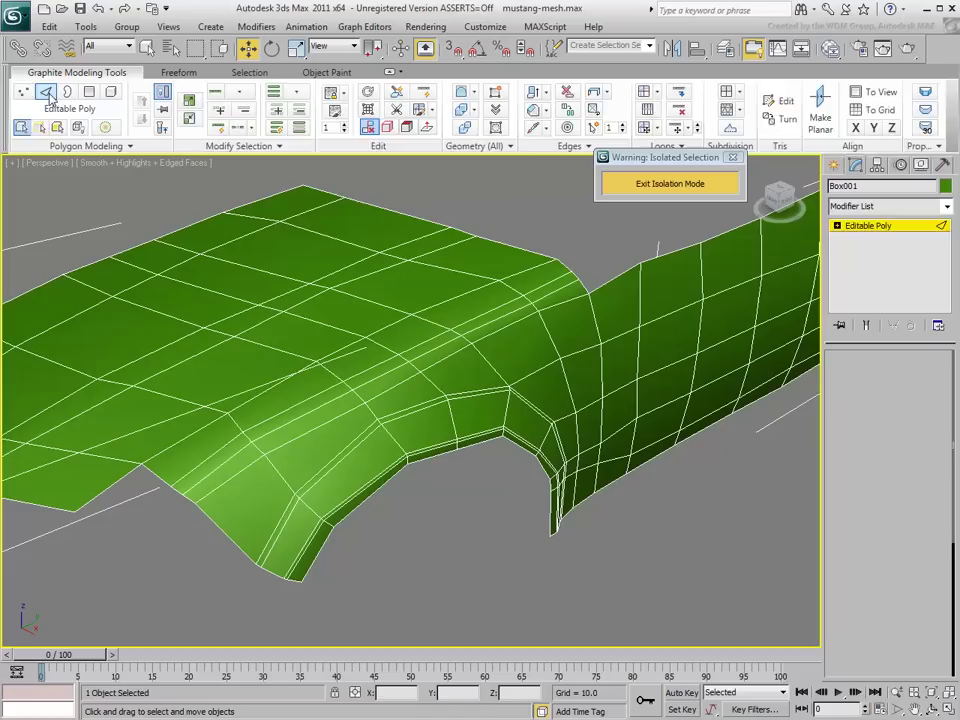
Apply a MeshSmooth modifier with 2 iterations and check the smoothed surface without edged faces
click(947, 209)
drag(949, 264, 958, 450)
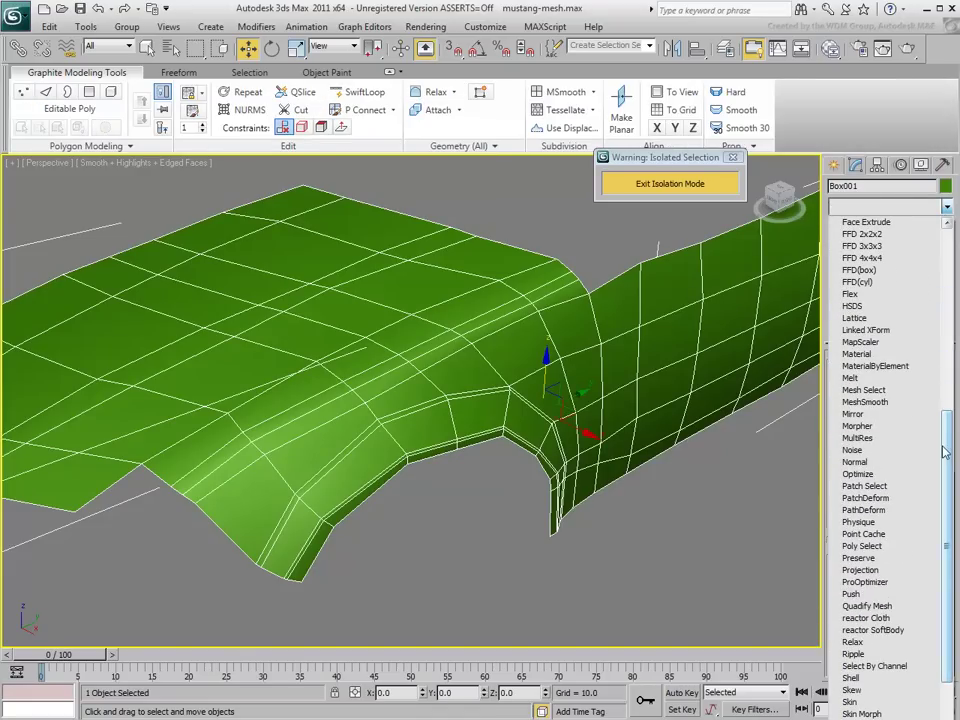
click(864, 401)
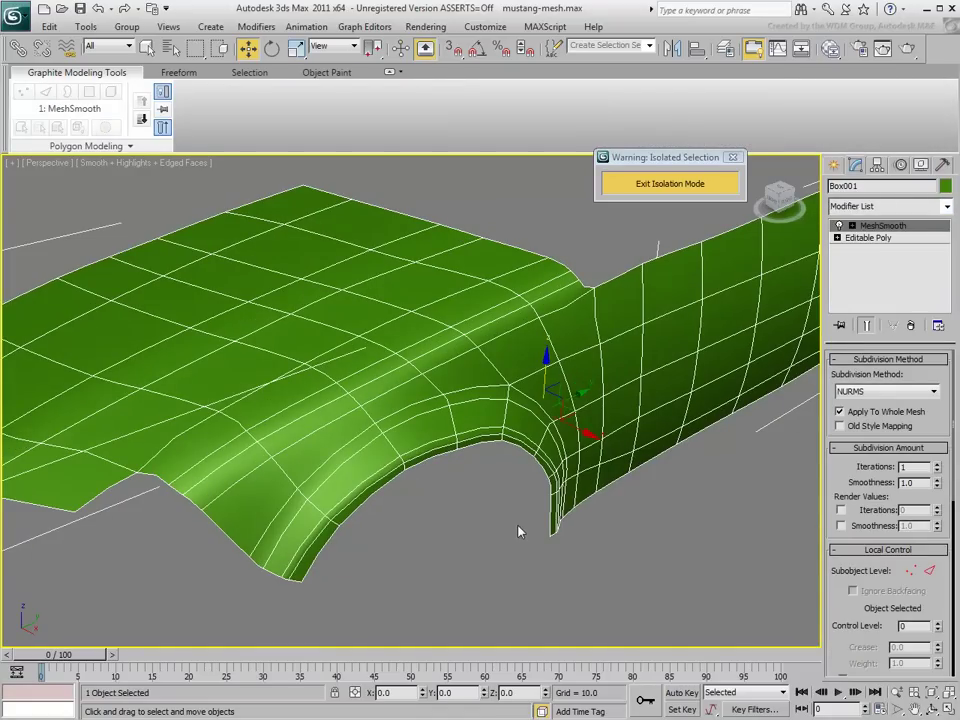
alt+middle_drag(519, 531, 512, 529)
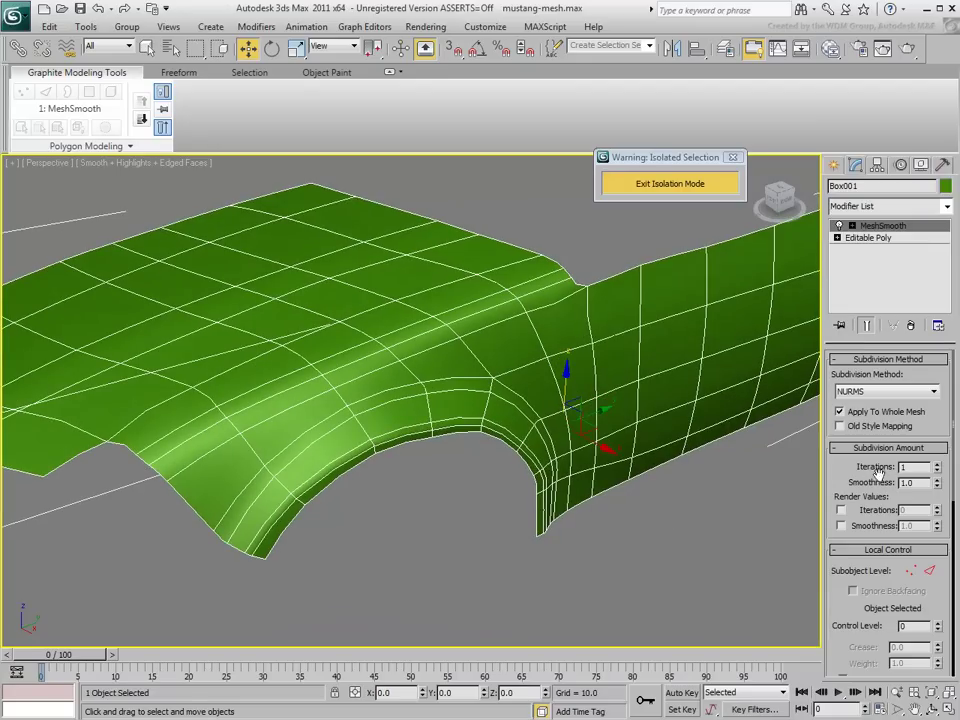
click(937, 464)
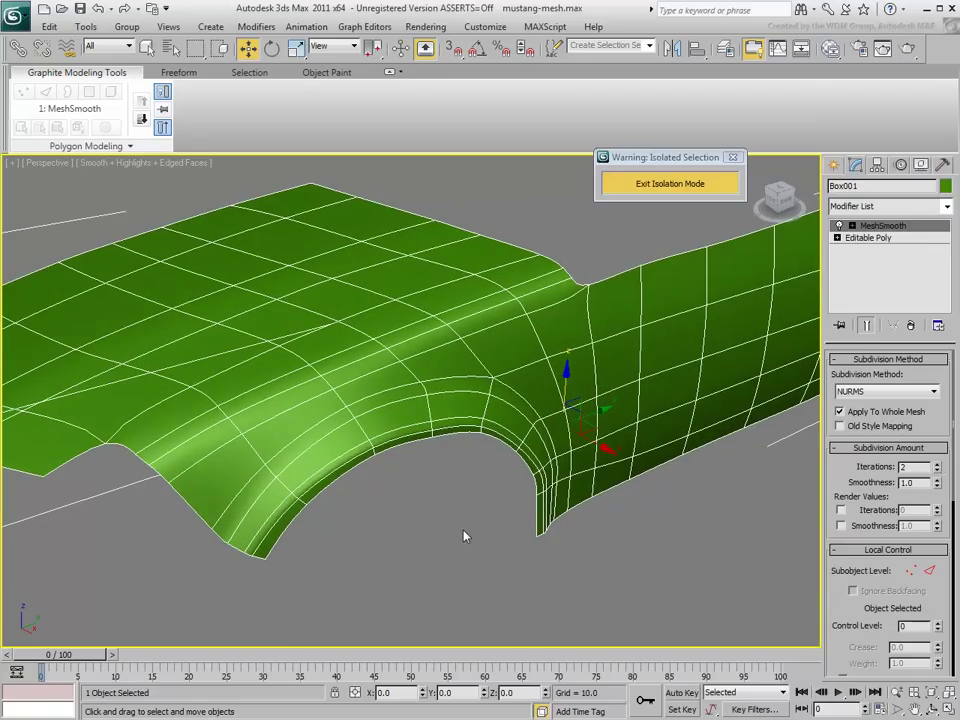
key(F4)
alt+middle_drag(463, 531, 573, 601)
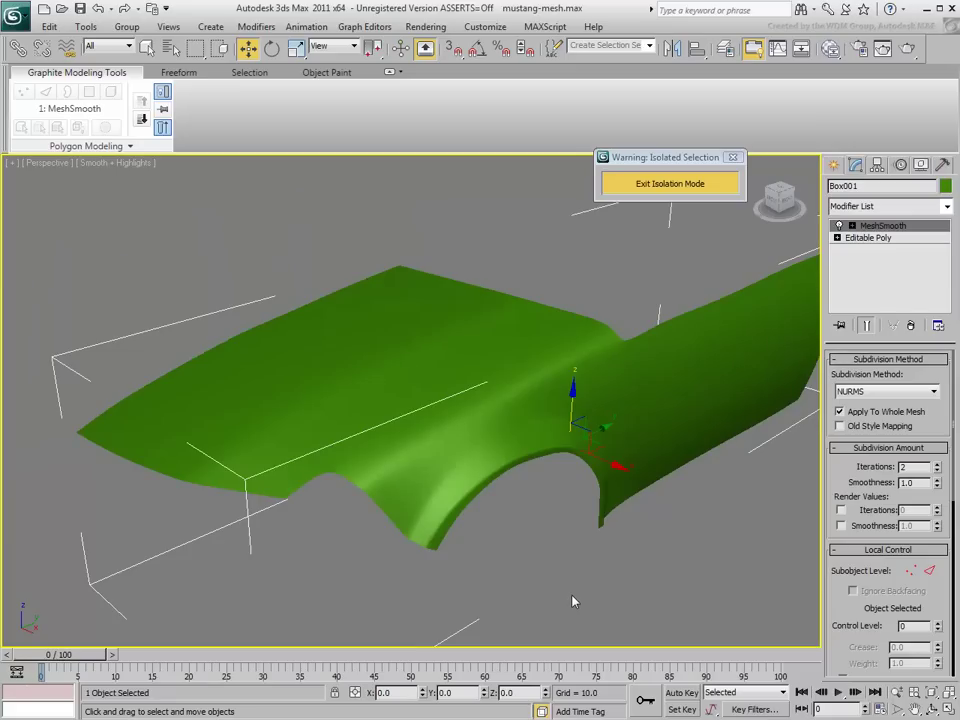
key(F4)
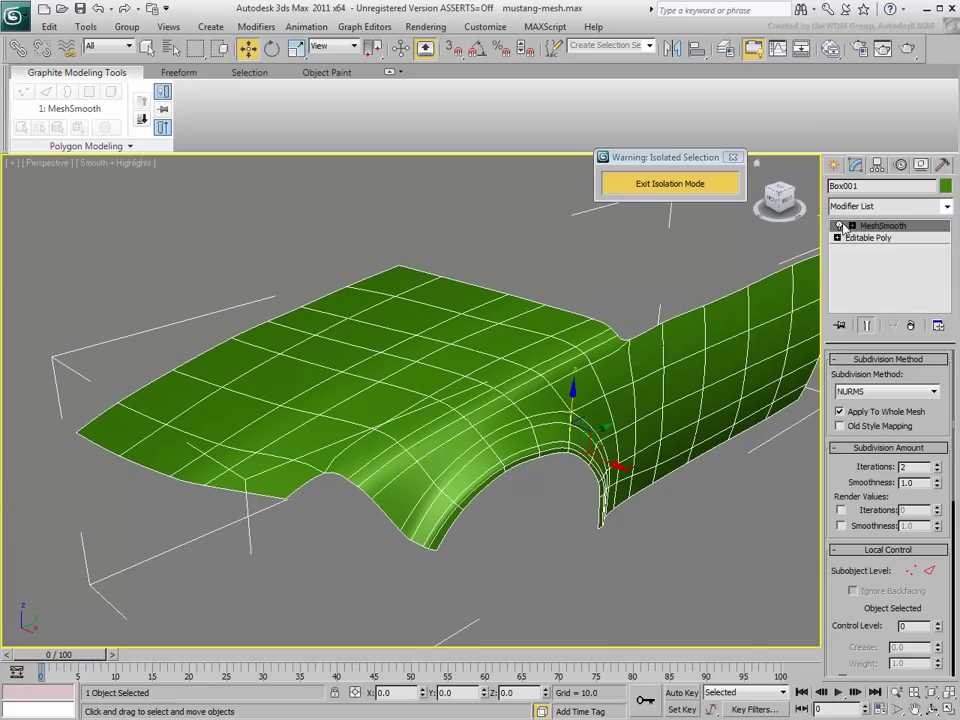
Turn off the MeshSmooth modifier's effect and exit isolation mode
click(839, 226)
click(668, 186)
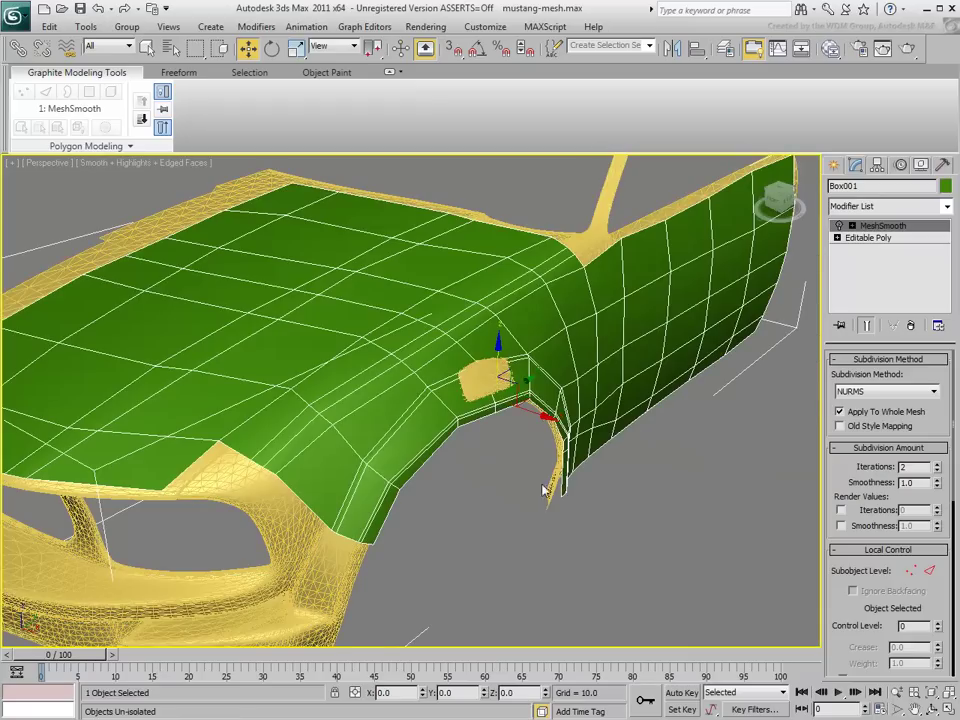
alt+middle_drag(543, 490, 514, 589)
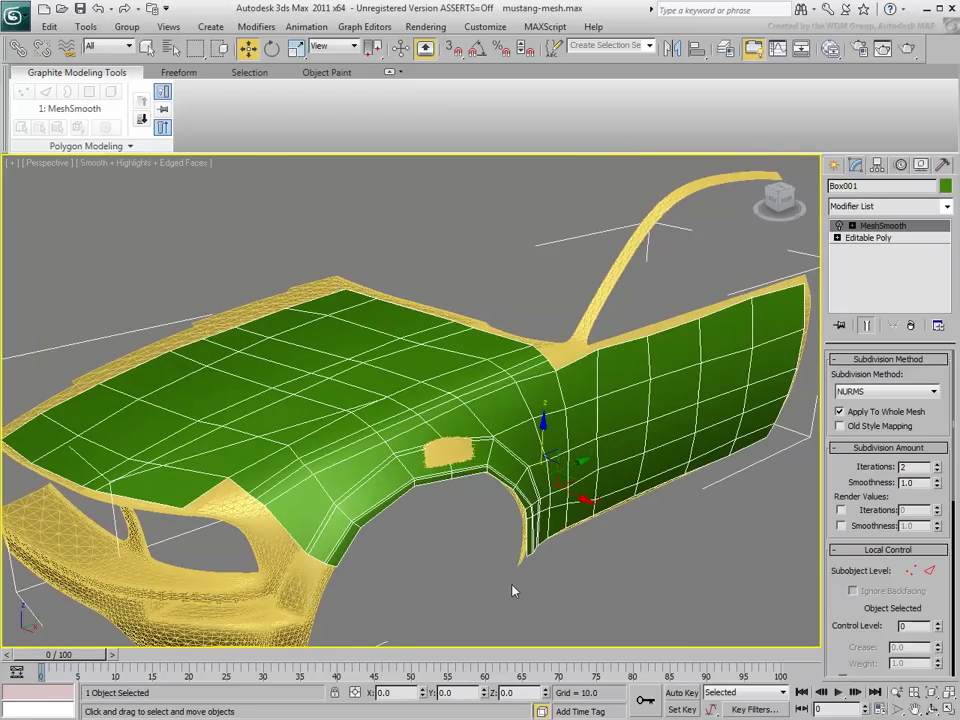